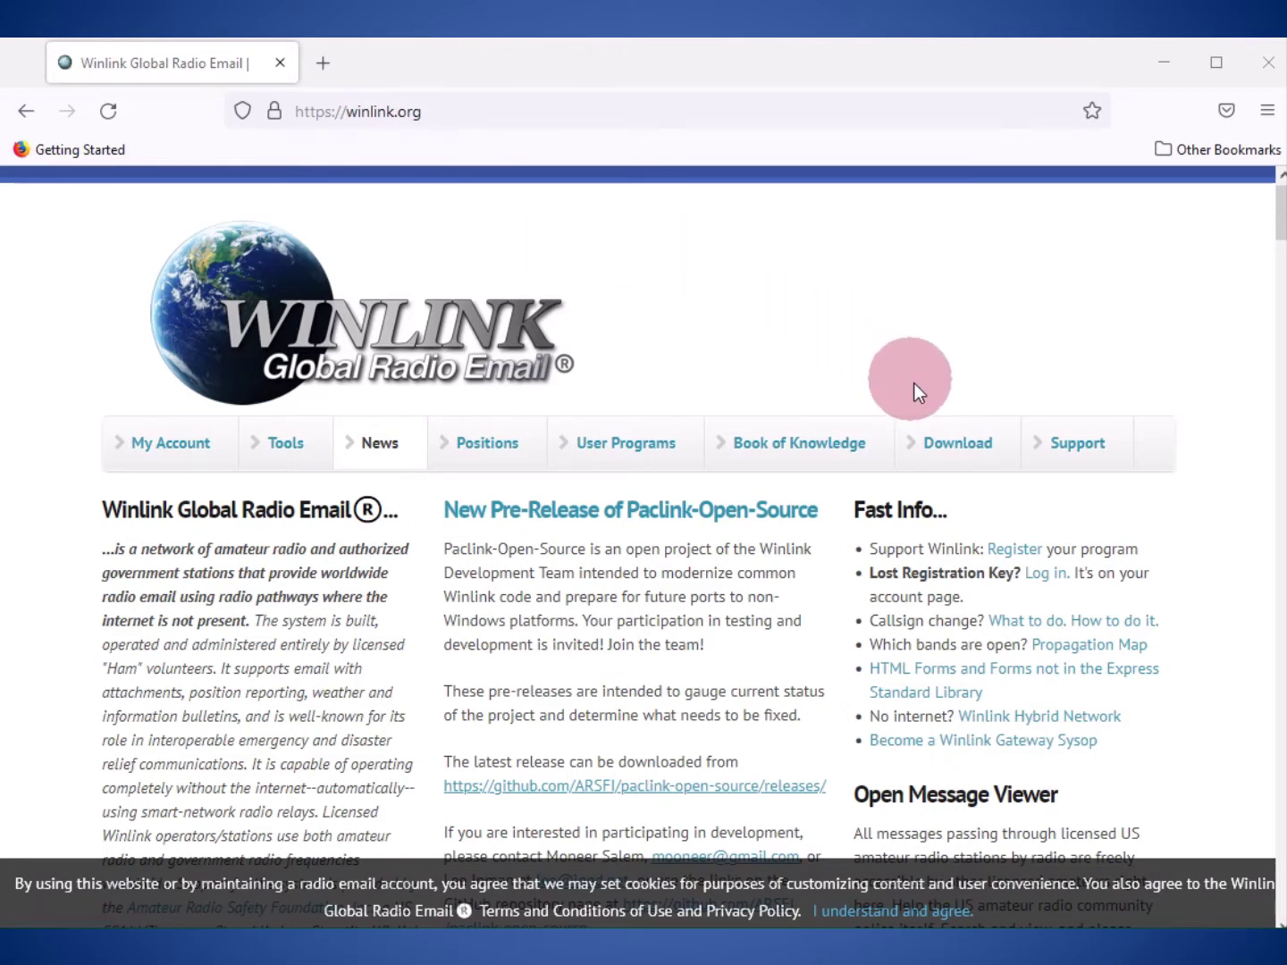
# Step: Download Winlink_Express_install_1-6-4-0.zip from the User Programs directory of the Winlink download site
pyautogui.click(962, 446)
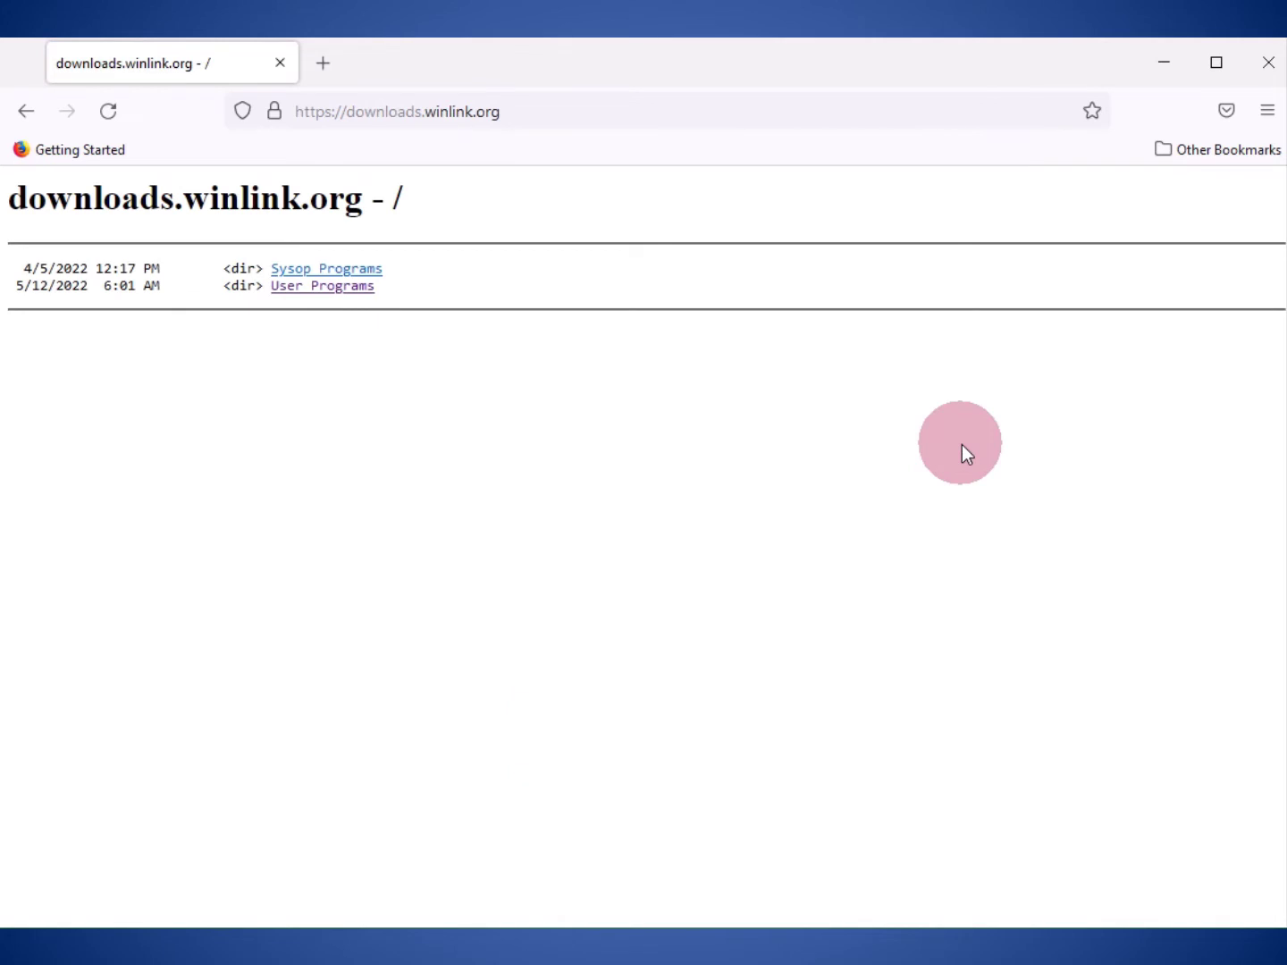
pyautogui.click(326, 287)
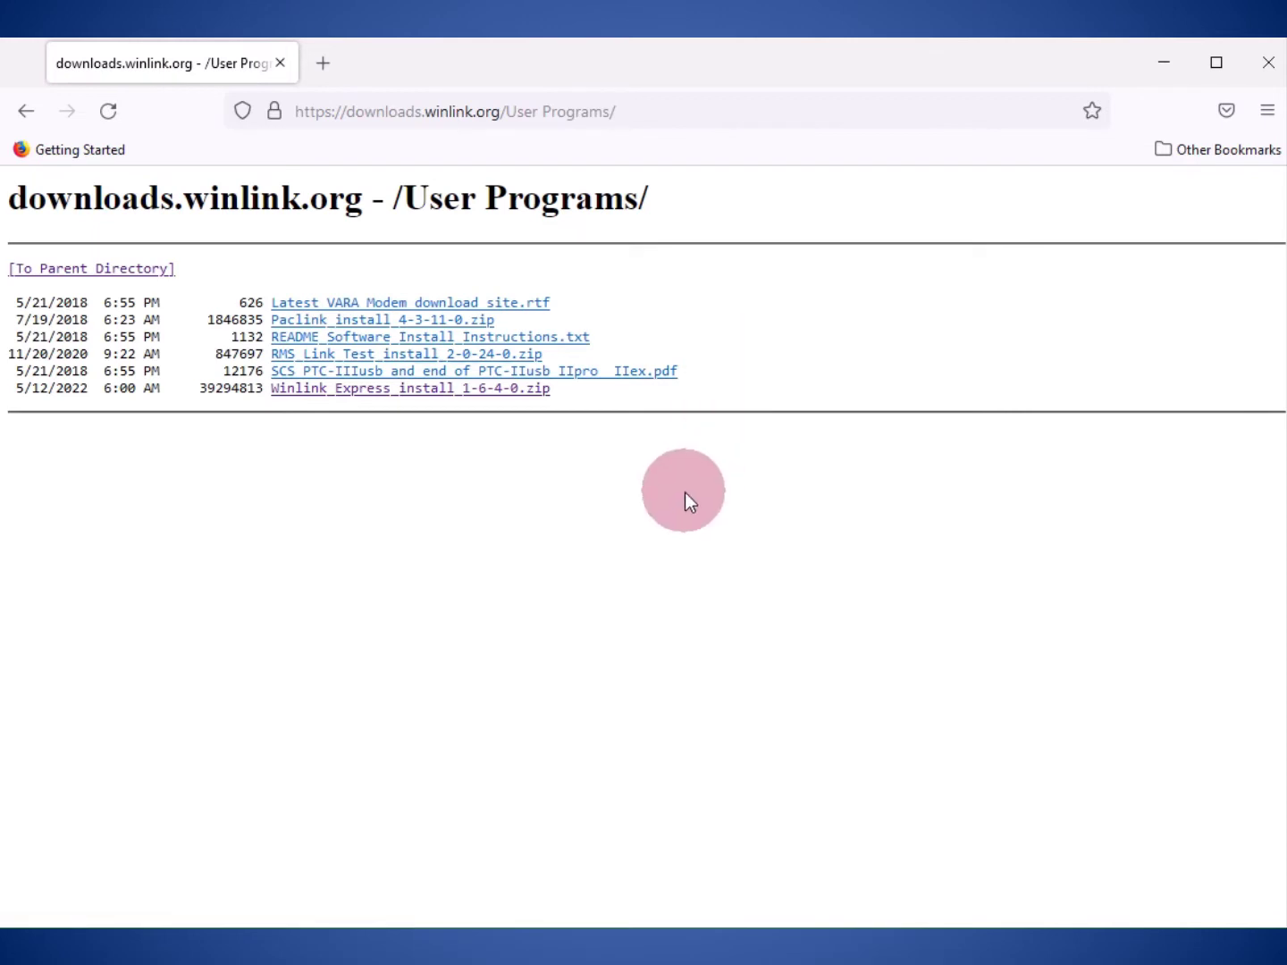
pyautogui.click(360, 390)
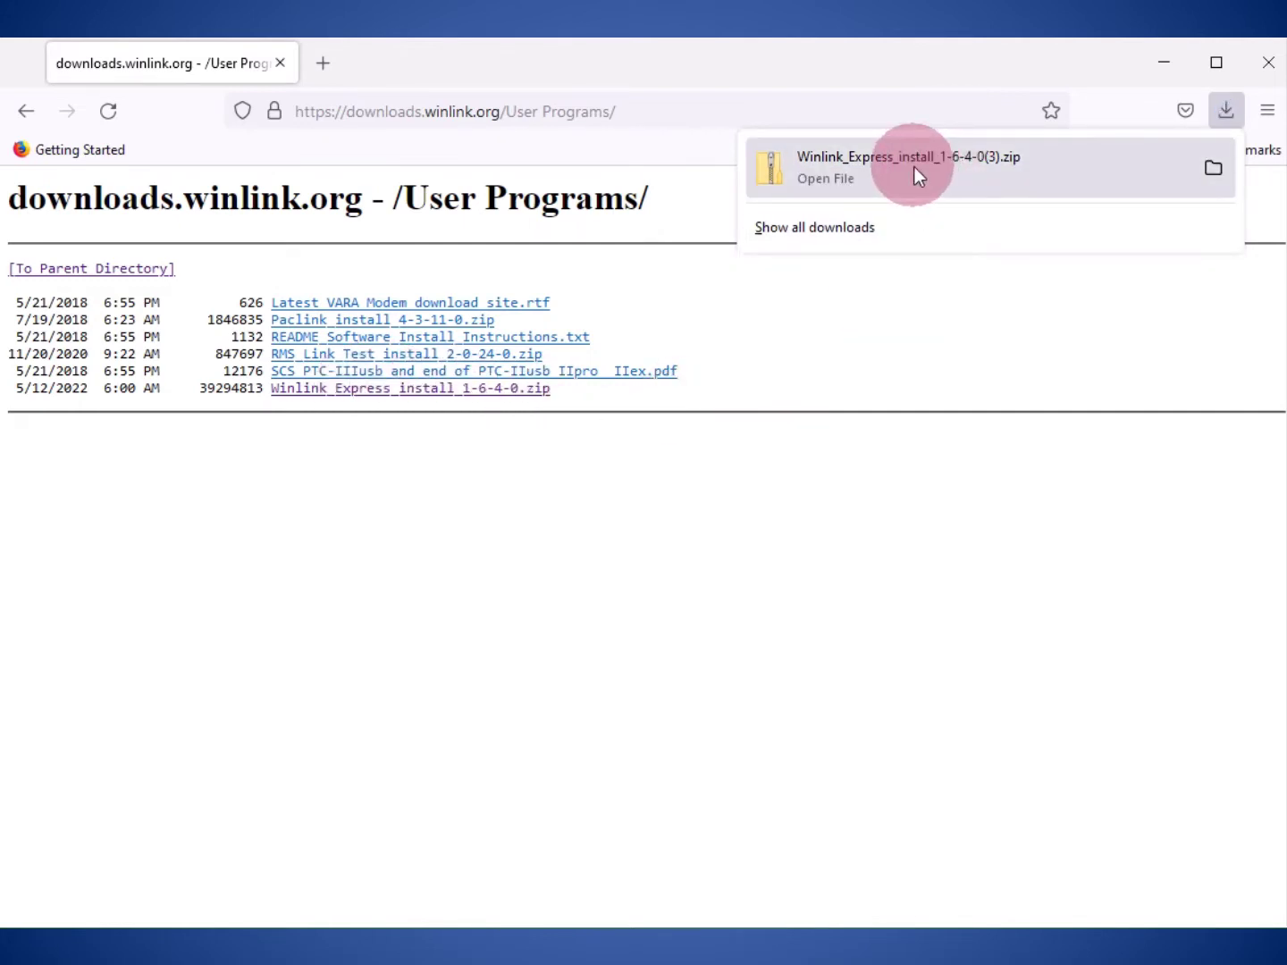
# Step: Open the downloaded Winlink Express archive and extract all its files to the suggested folder in Downloads
pyautogui.click(914, 167)
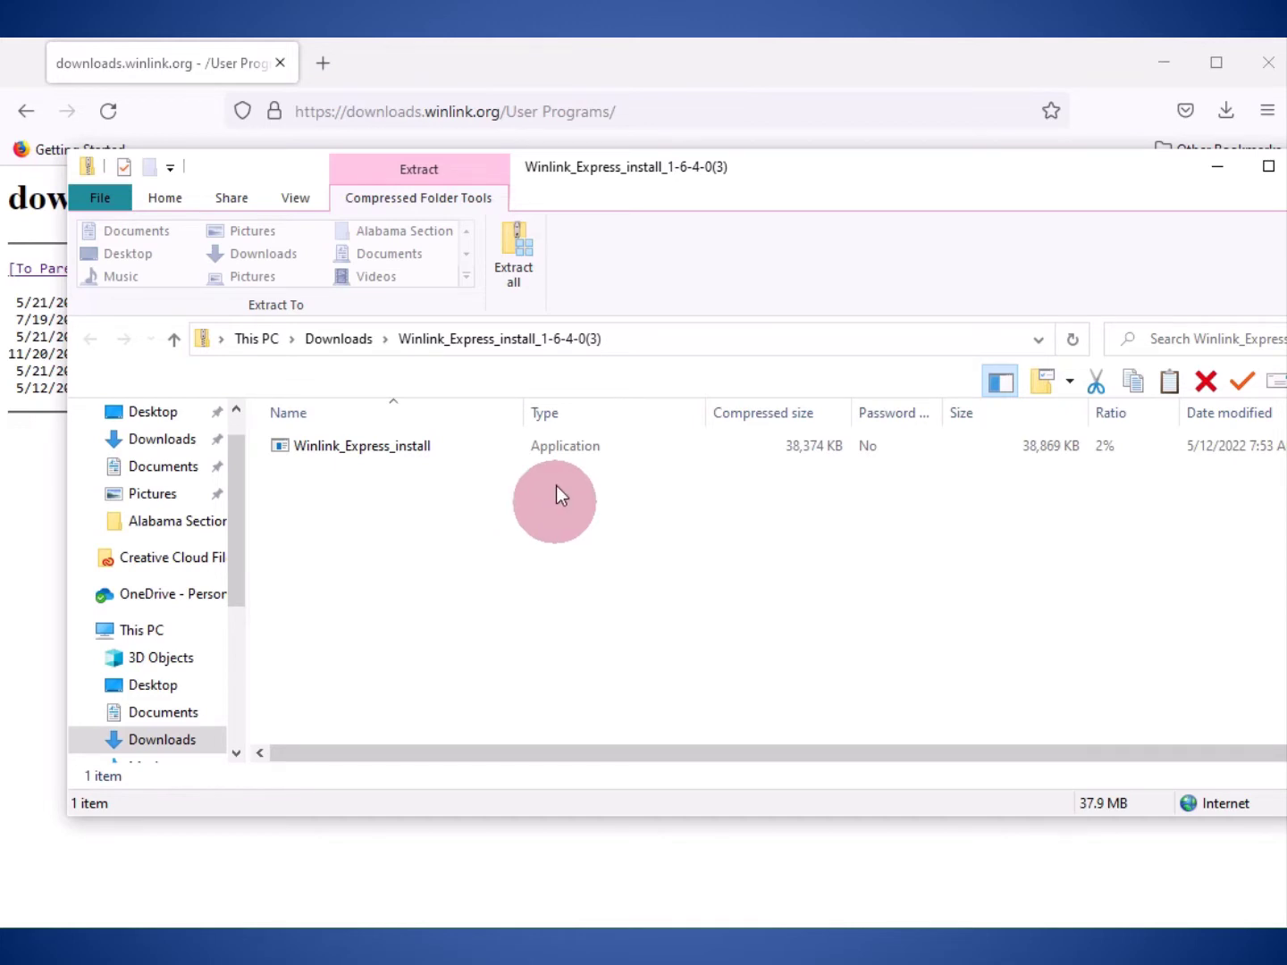
pyautogui.click(524, 256)
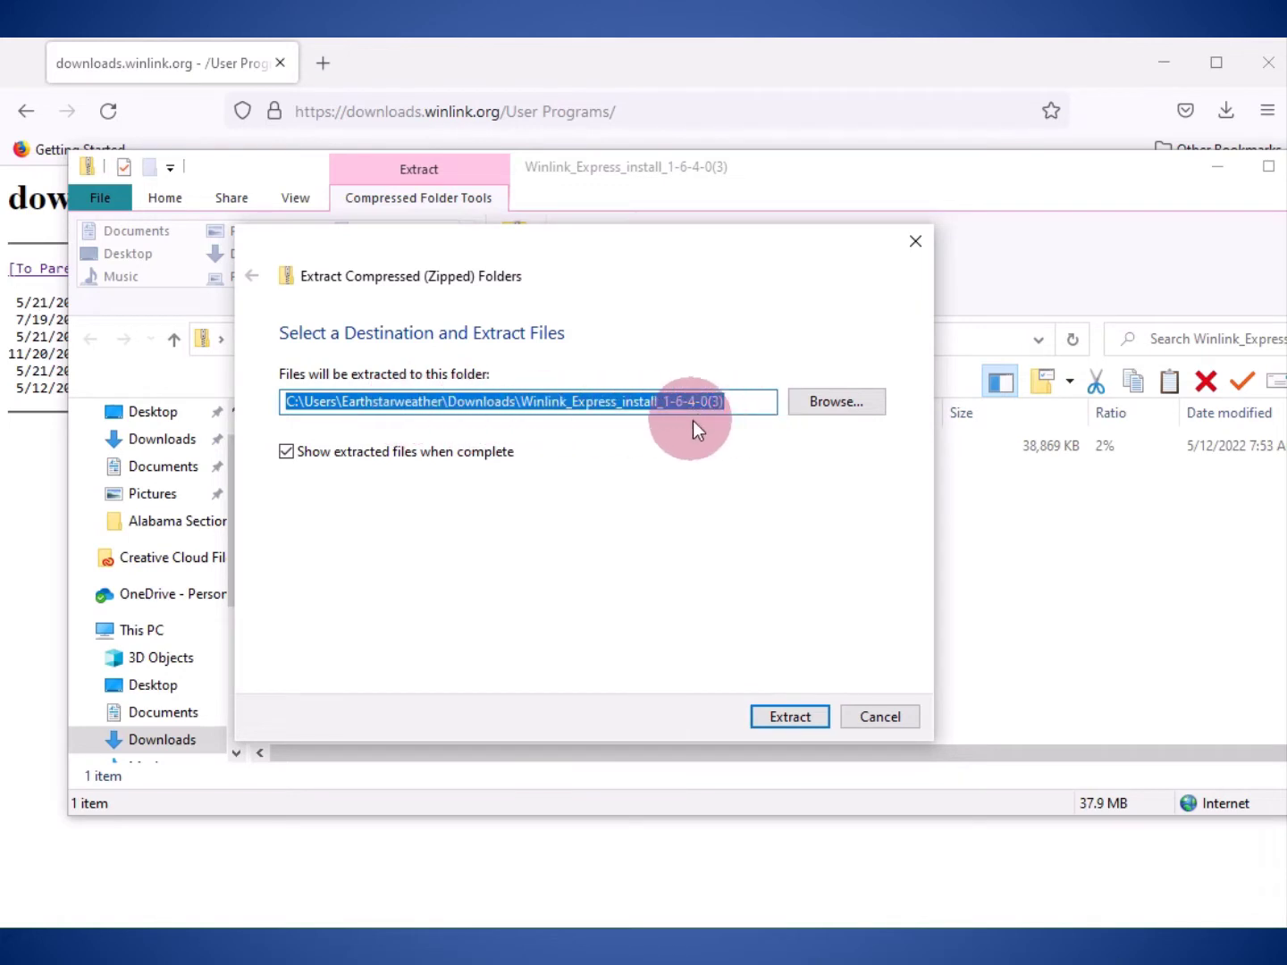
pyautogui.click(784, 713)
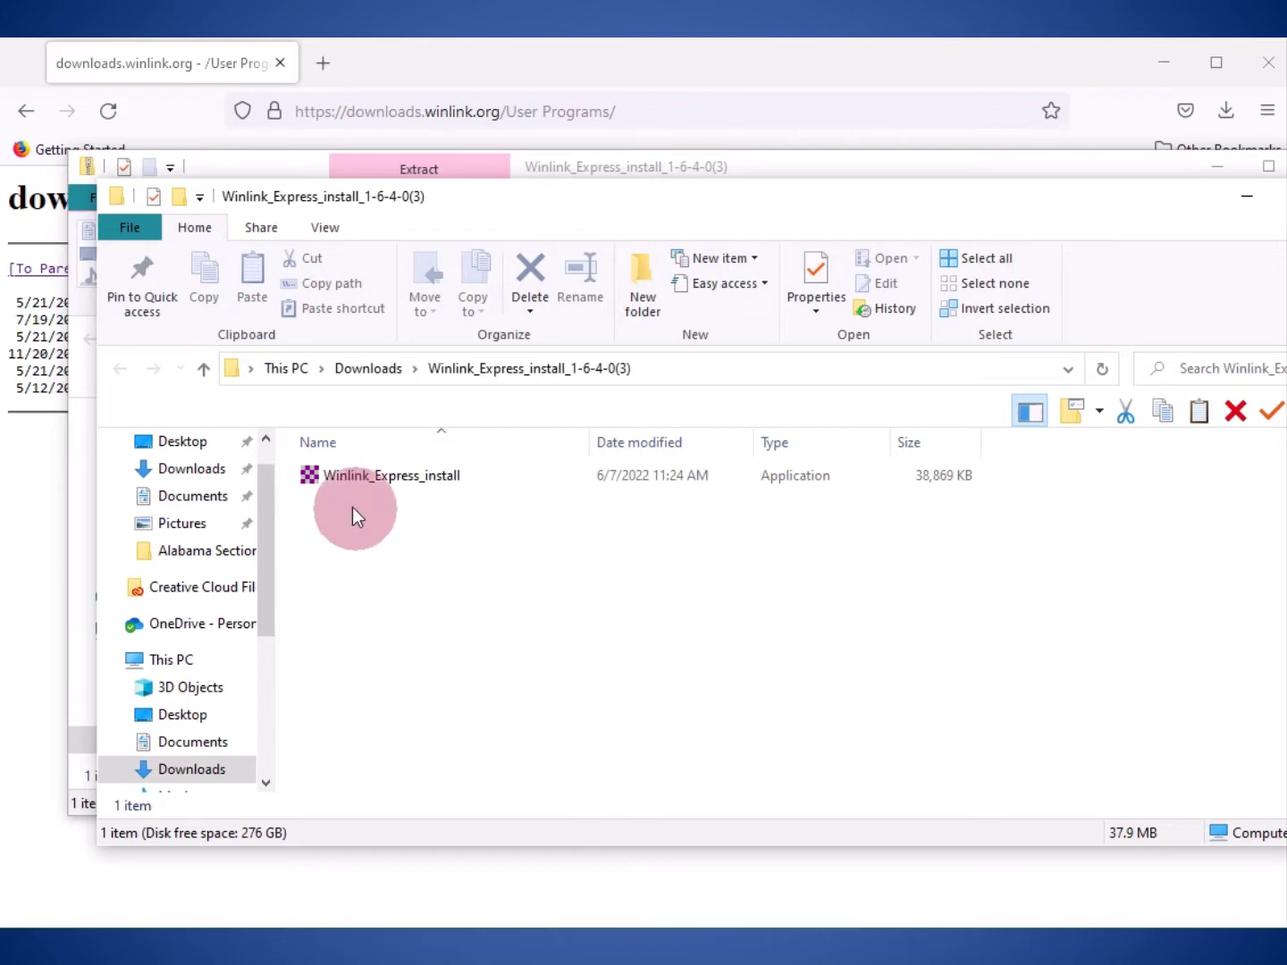
# Step: Launch the extracted Winlink_Express_install application and allow it to run despite the Windows SmartScreen protection
pyautogui.click(432, 475)
pyautogui.doubleClick(432, 475)
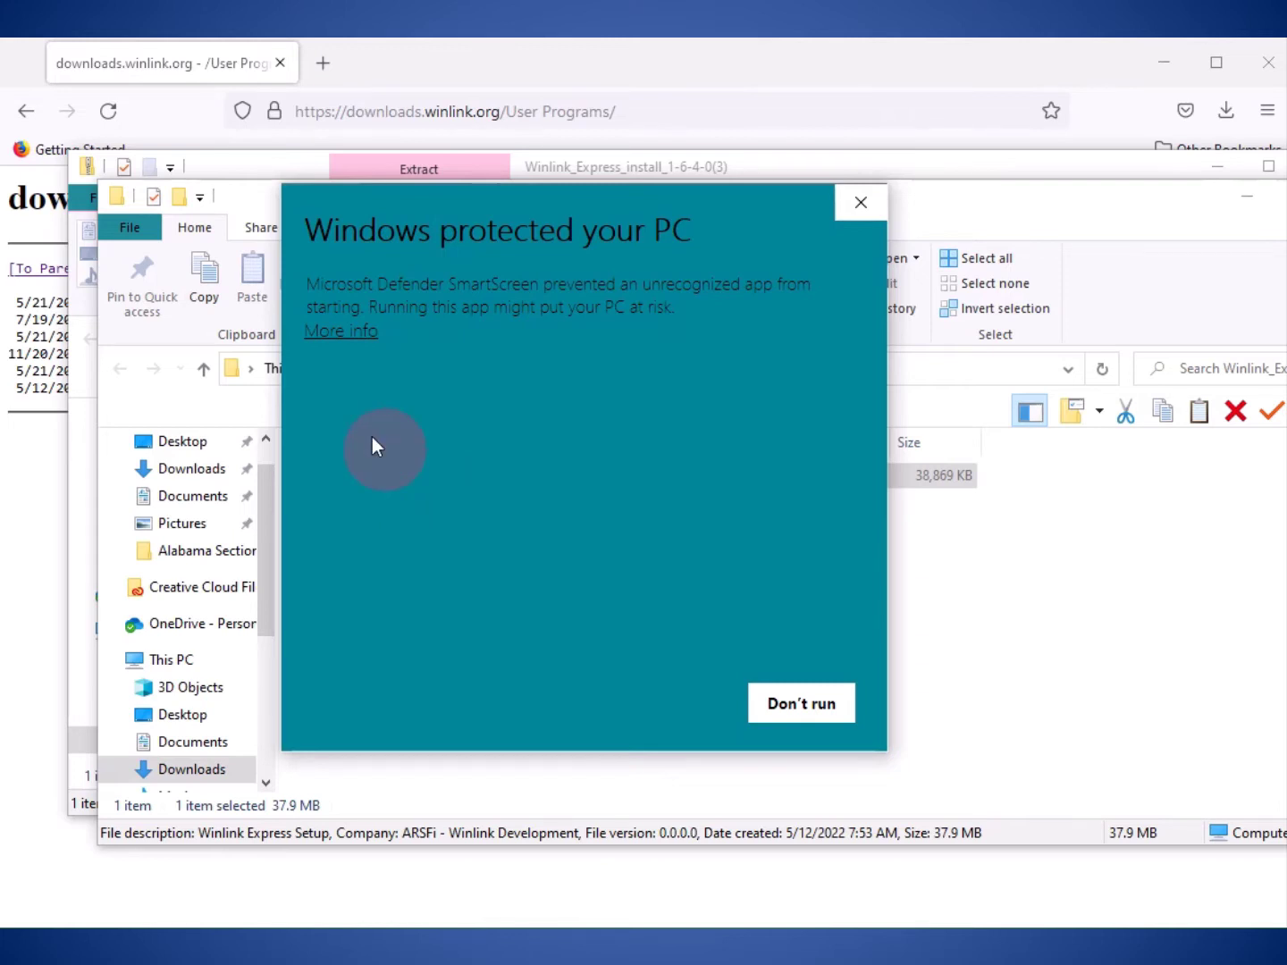
pyautogui.click(350, 329)
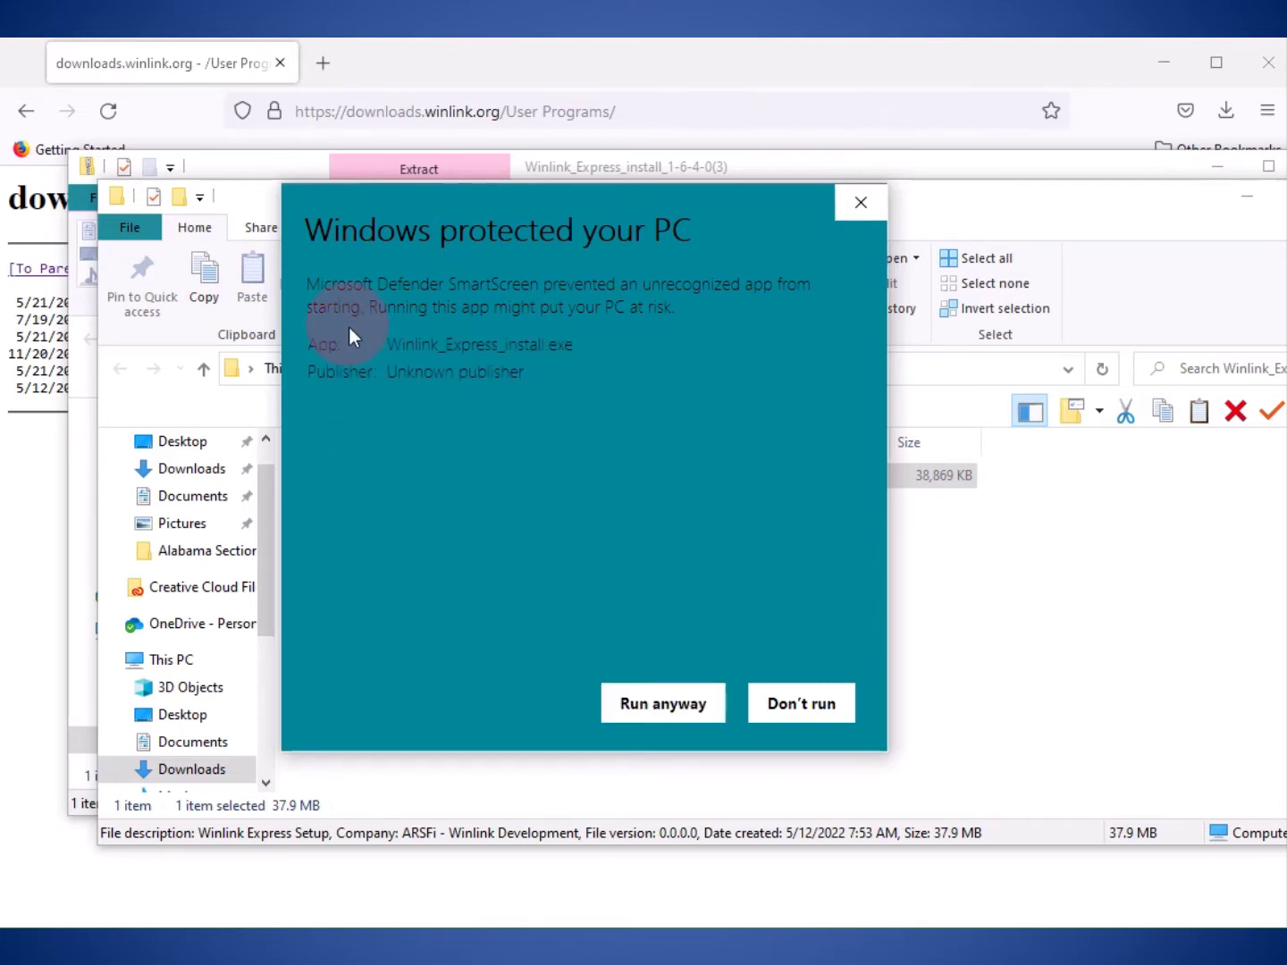
pyautogui.click(664, 685)
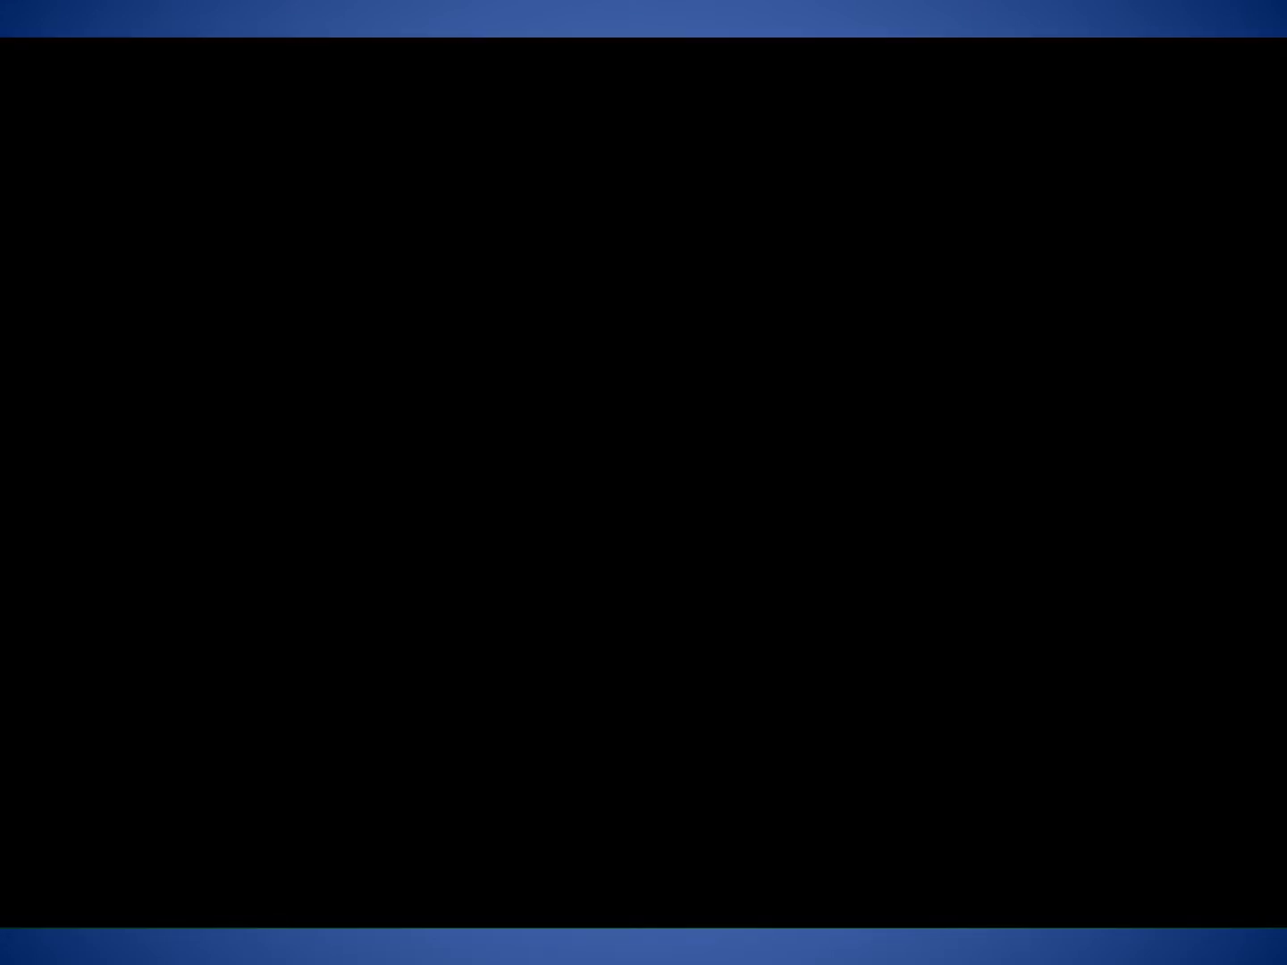
pyautogui.click(517, 660)
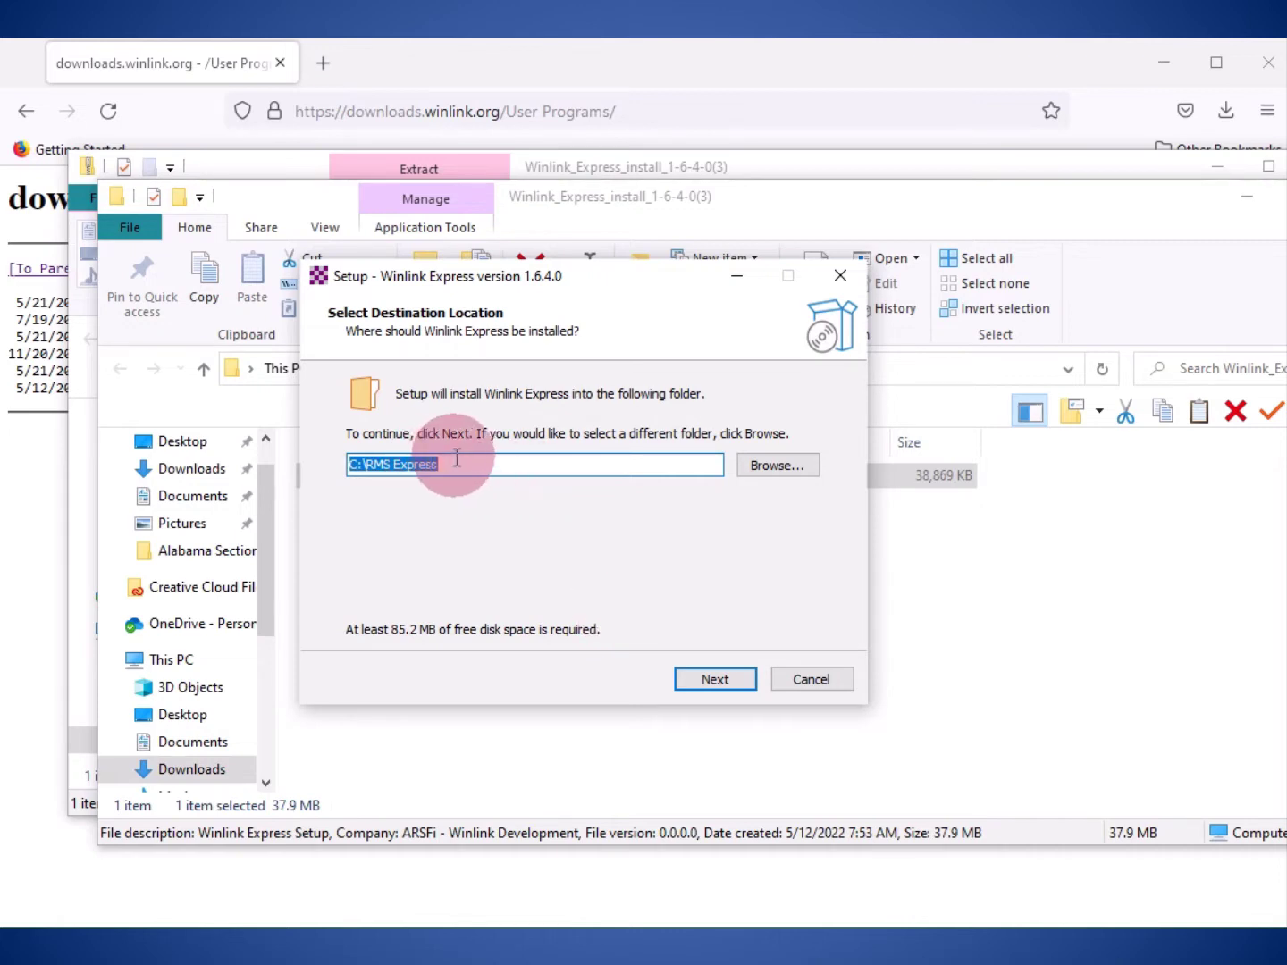
# Step: Install Winlink Express into C:\RMS Express with the RMS Express Start Menu folder and a desktop shortcut, then finish setup and launch it
pyautogui.click(716, 680)
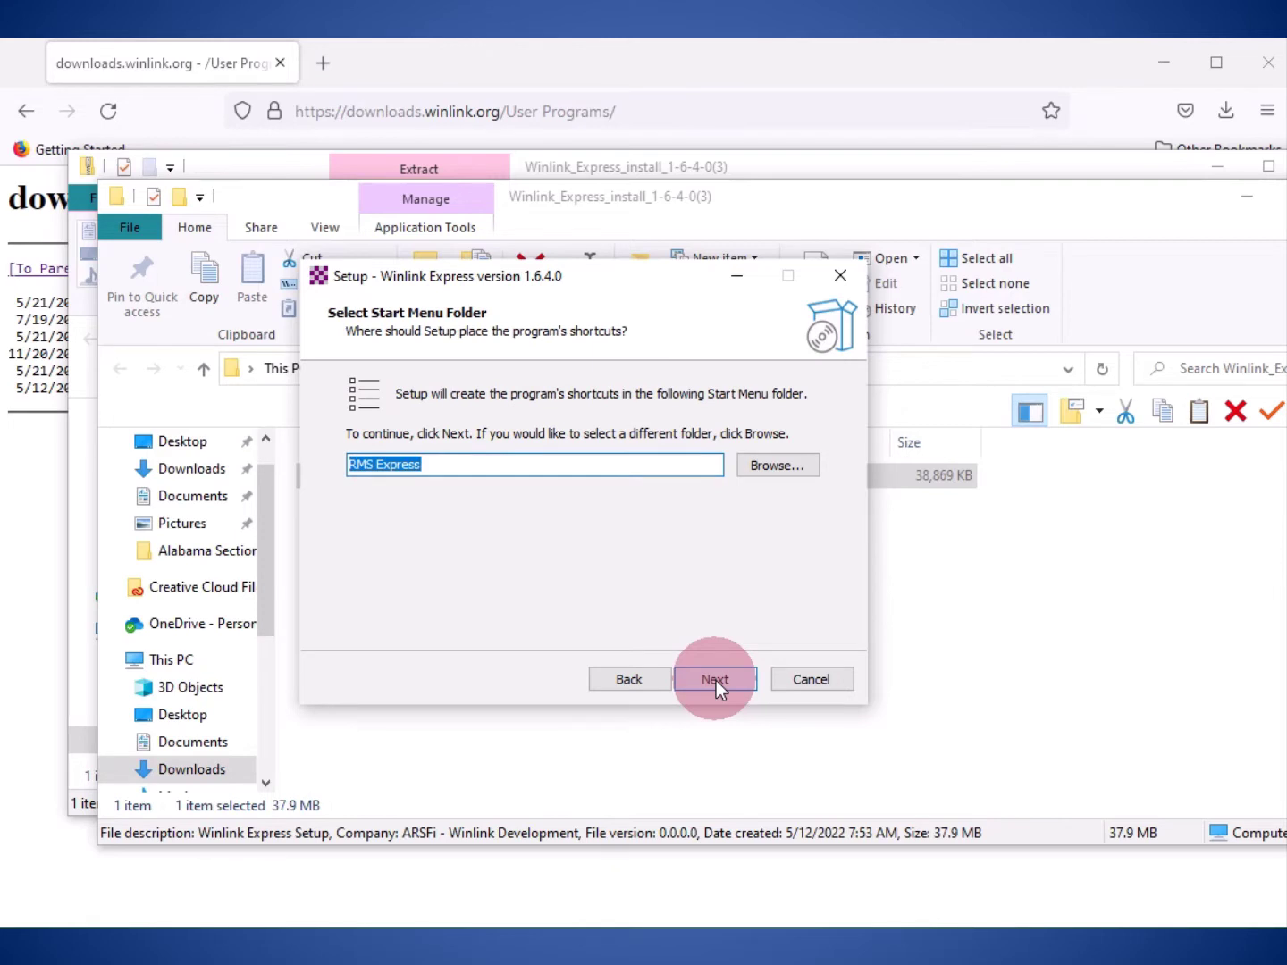
pyautogui.click(716, 680)
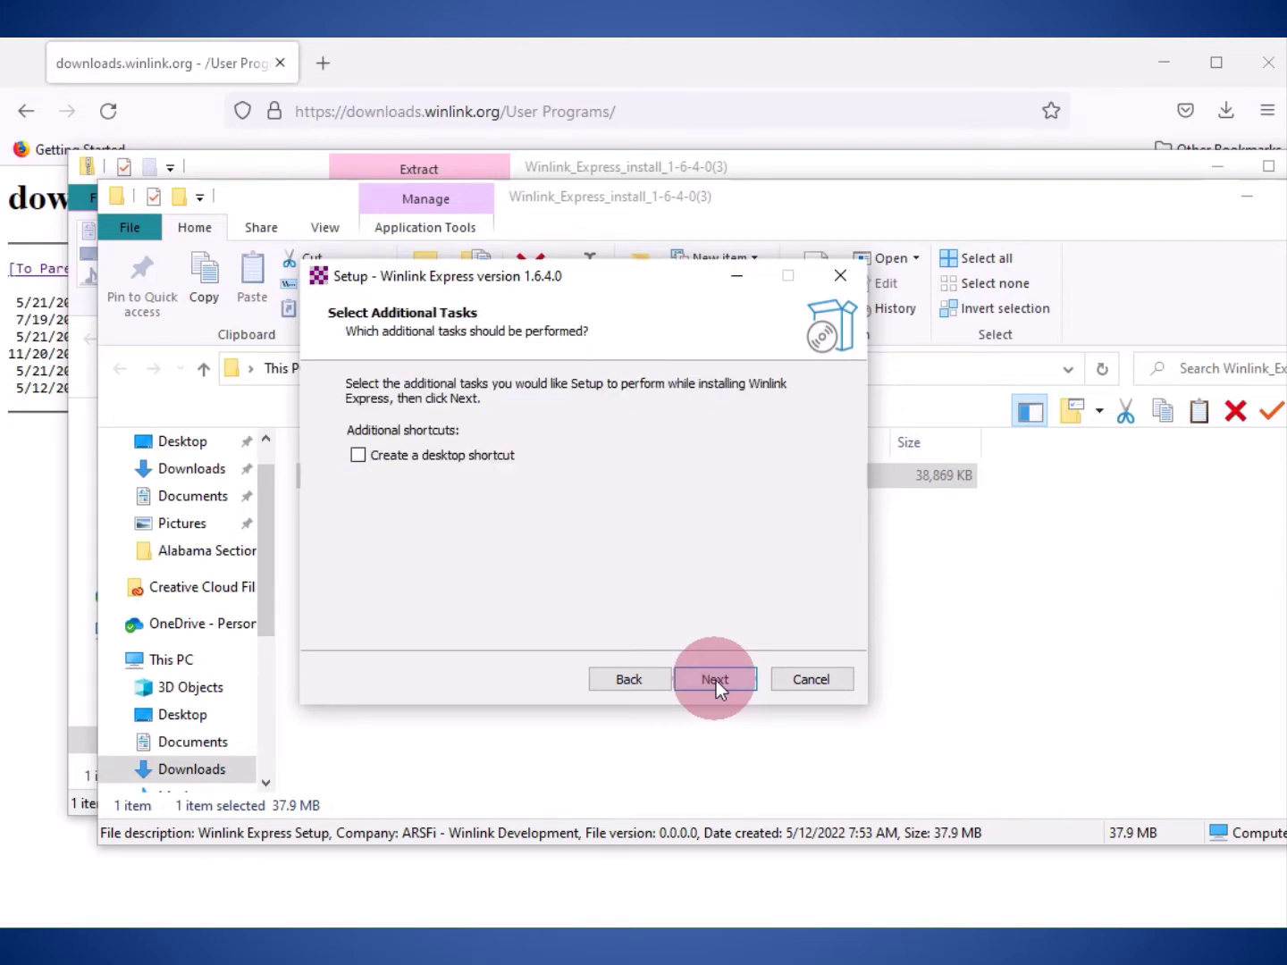
pyautogui.click(371, 455)
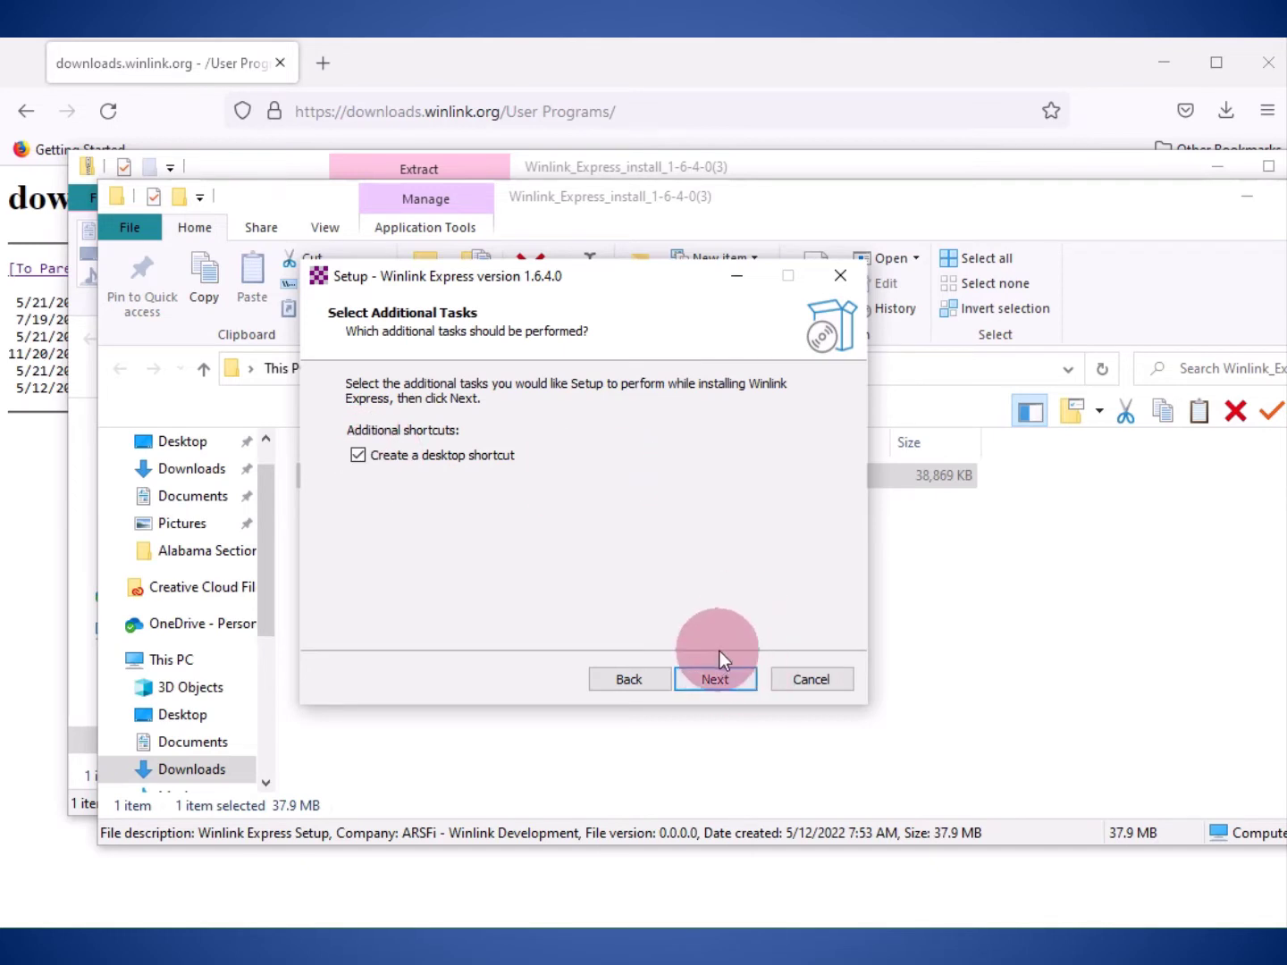
pyautogui.click(725, 680)
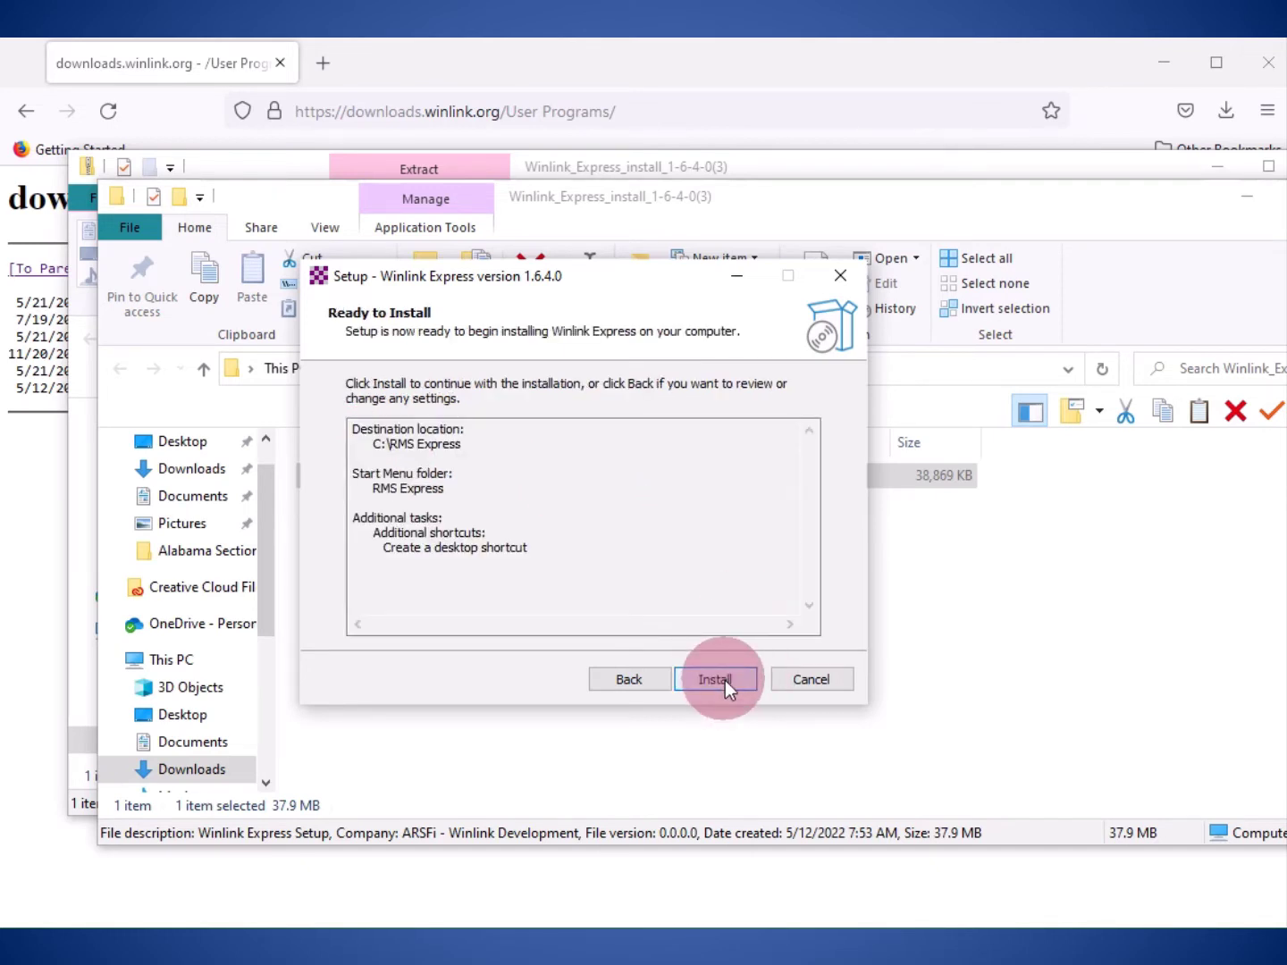
pyautogui.click(725, 680)
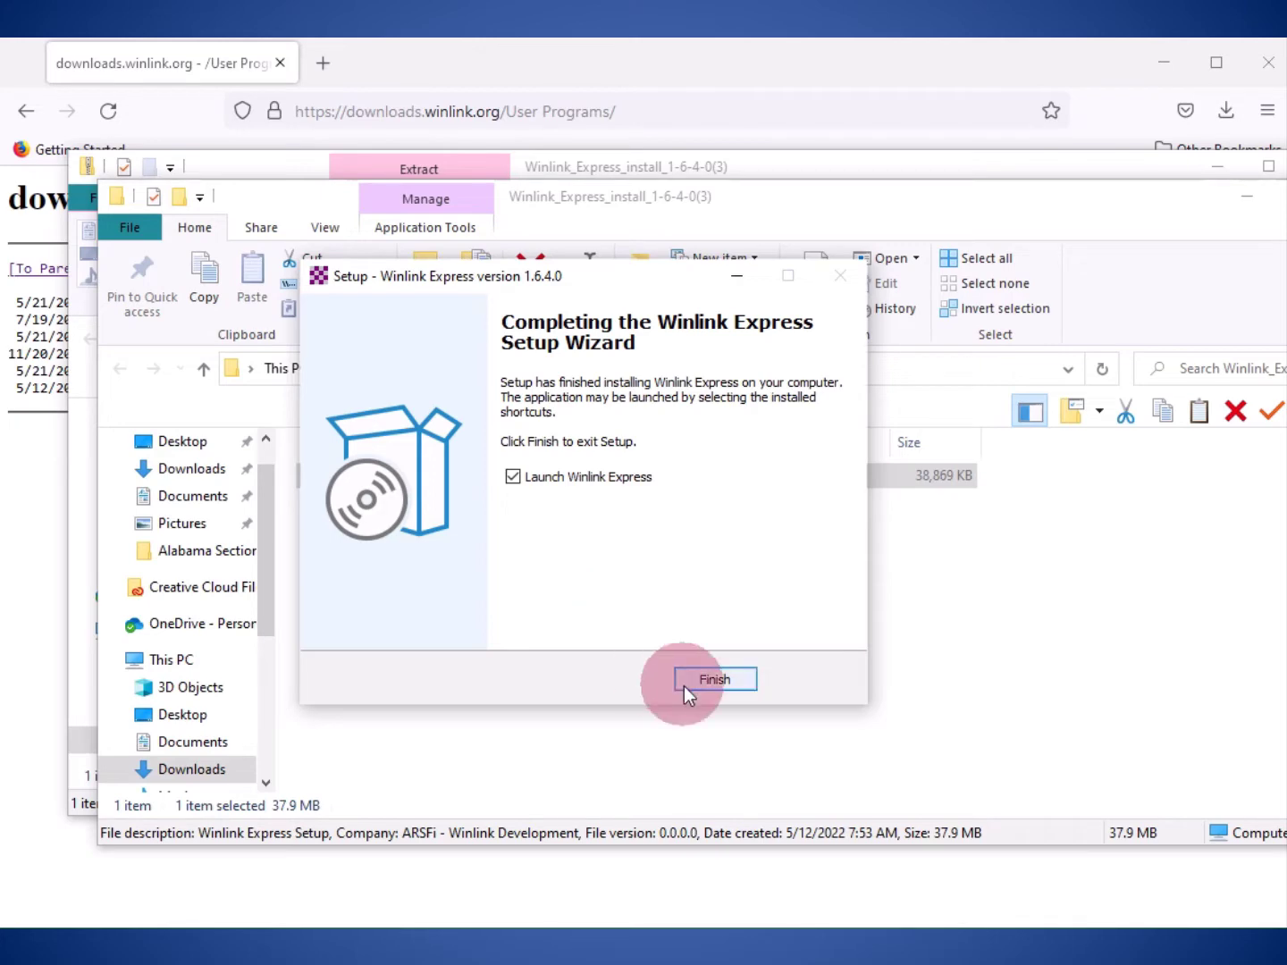
pyautogui.click(708, 681)
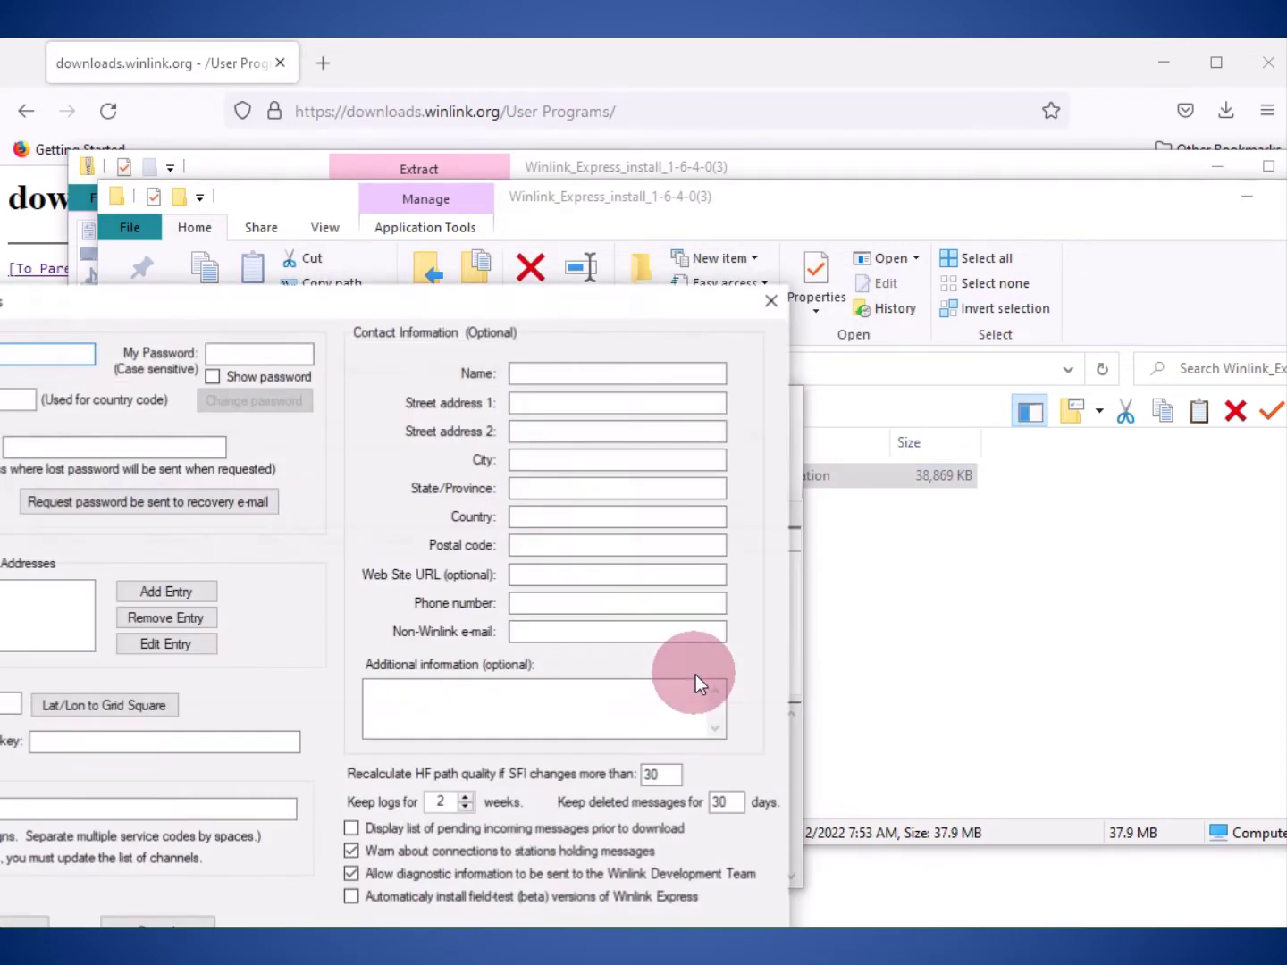
# Step: Enter the station's callsign and the account password in the Winlink Express Properties
pyautogui.moveTo(459, 310); pyautogui.dragTo(770, 210)
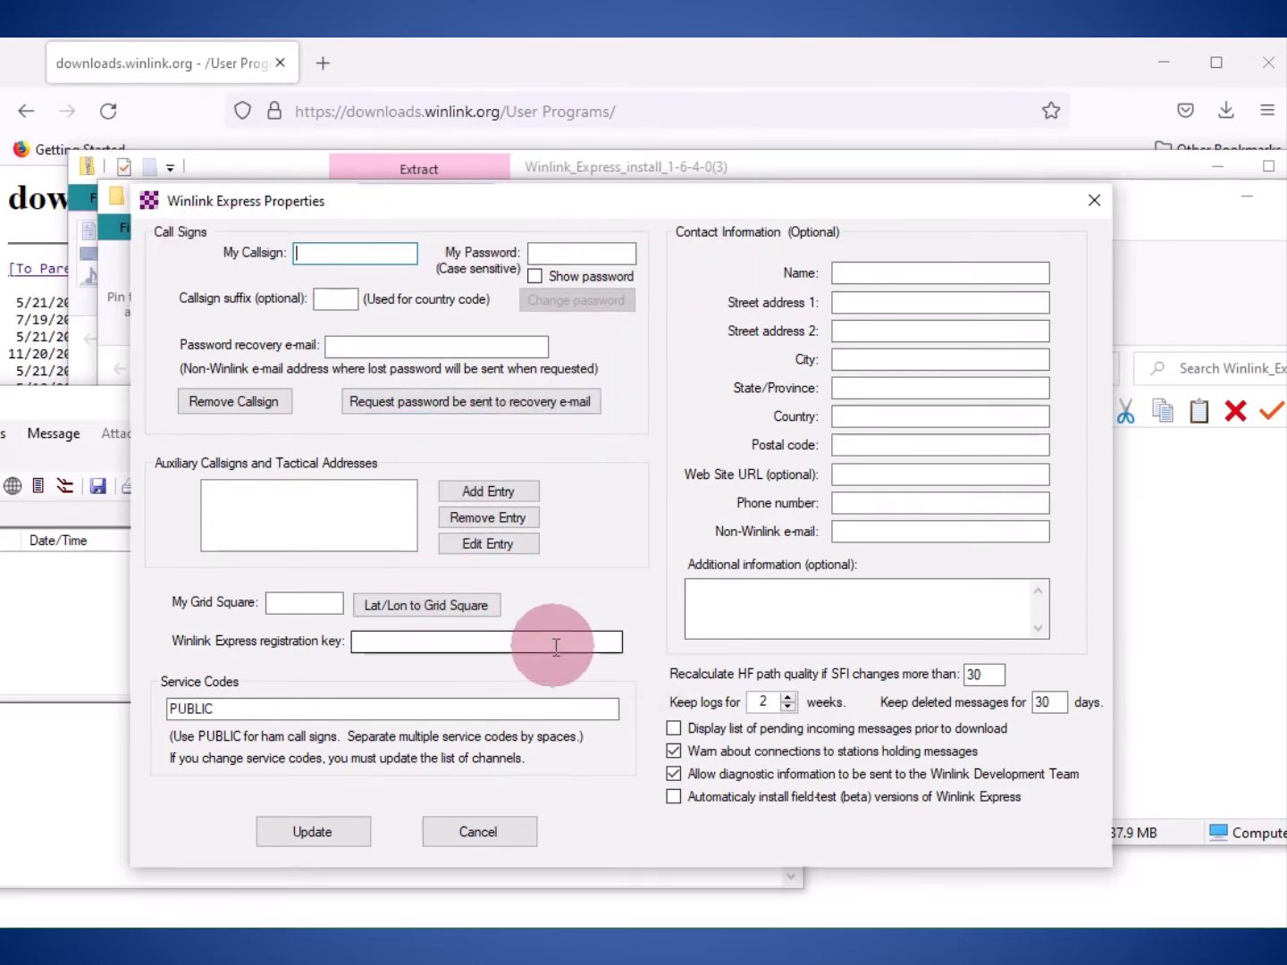
pyautogui.click(313, 254)
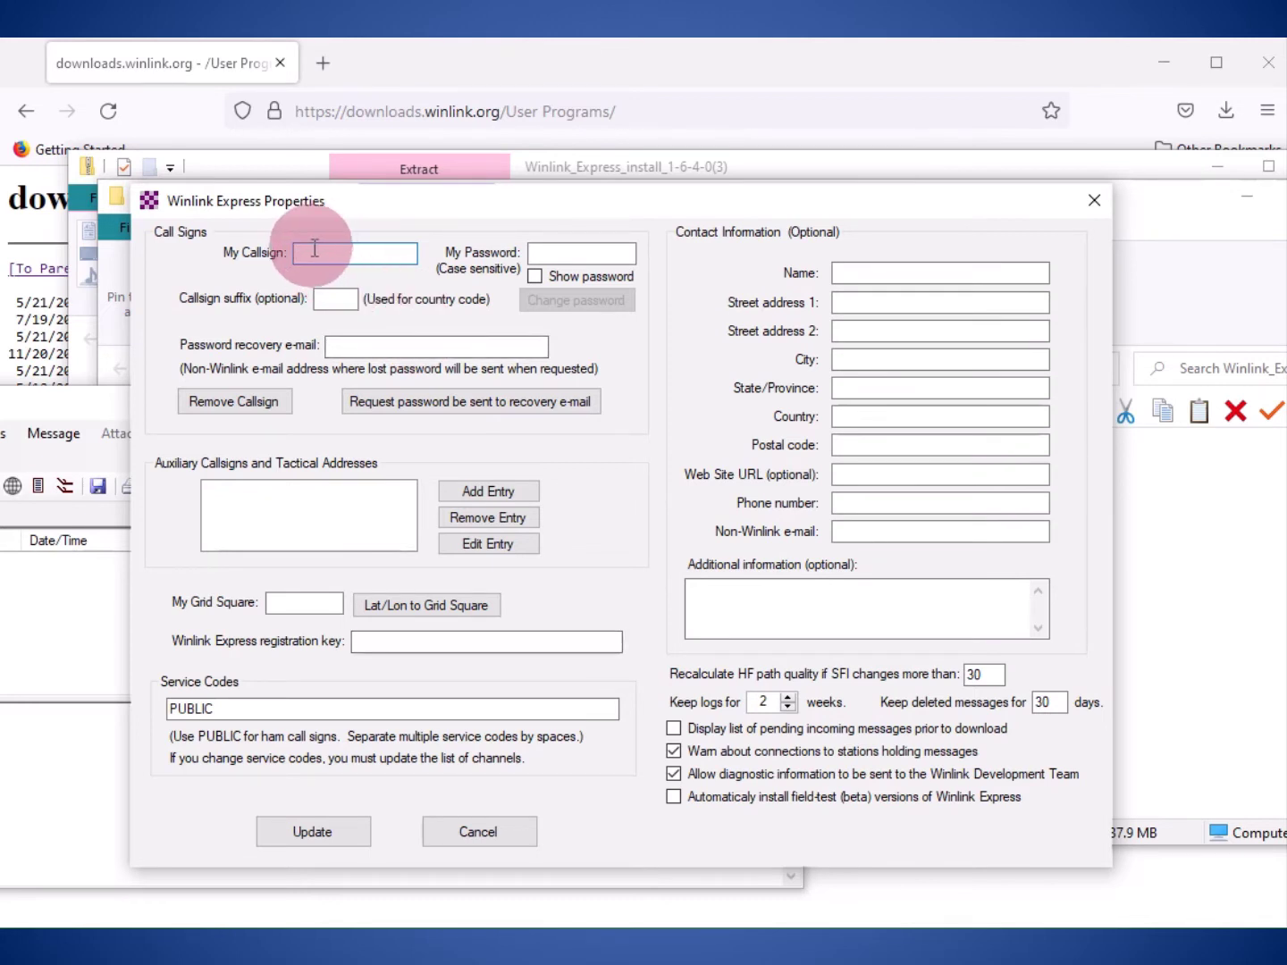
pyautogui.write('K')
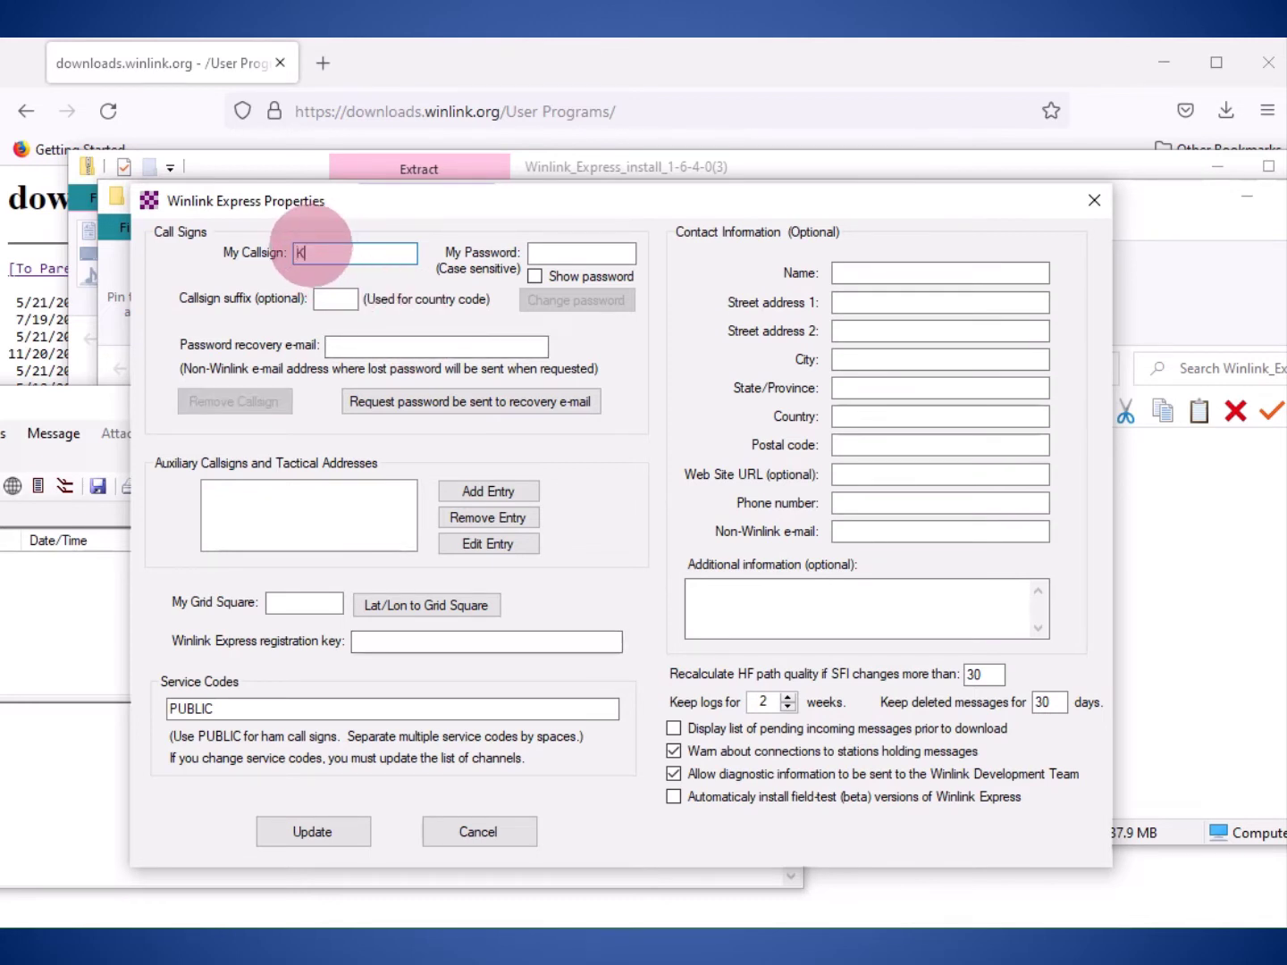
pyautogui.write('4TTZ')
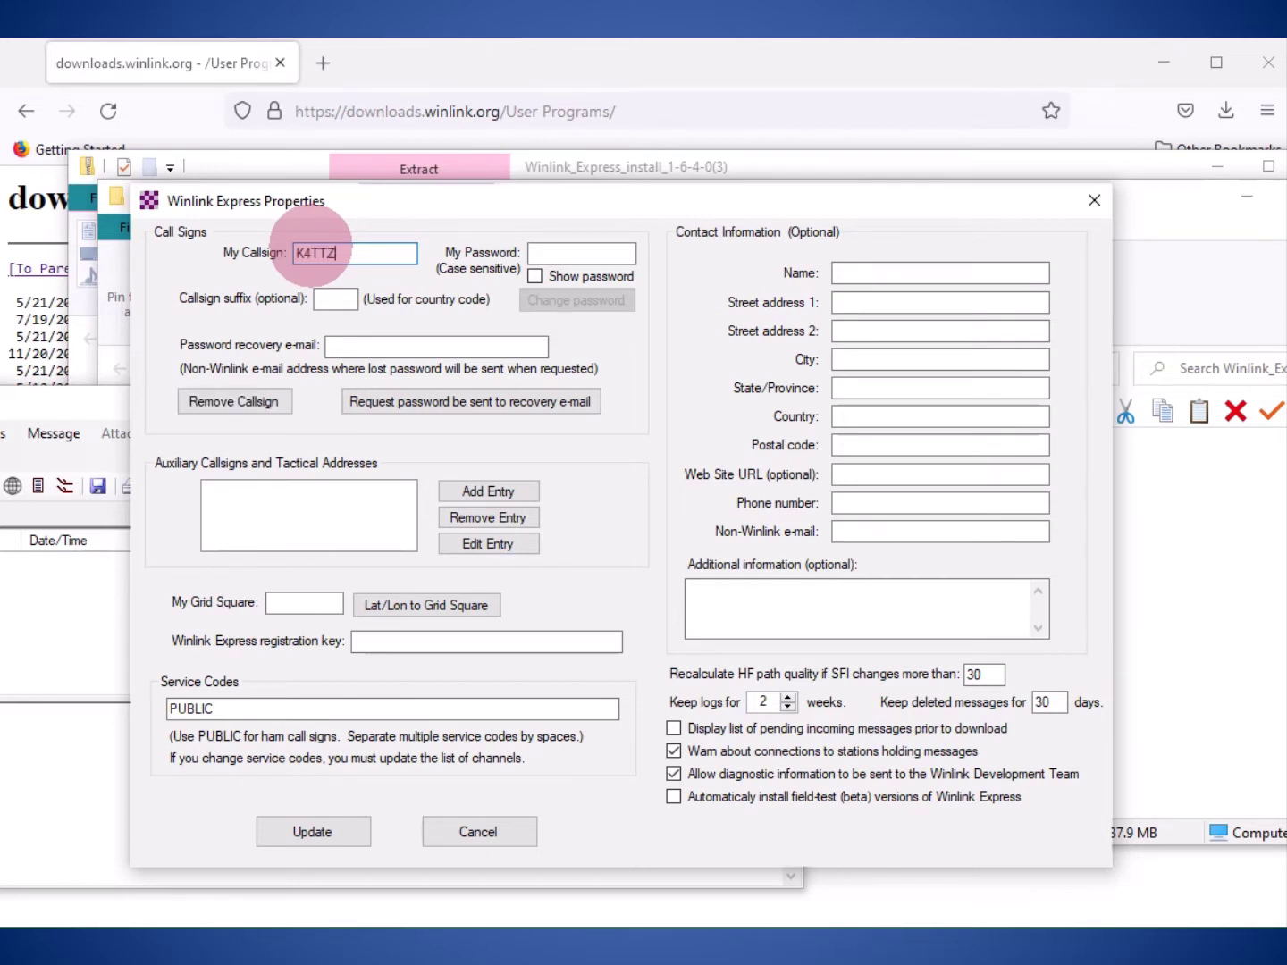
pyautogui.click(555, 254)
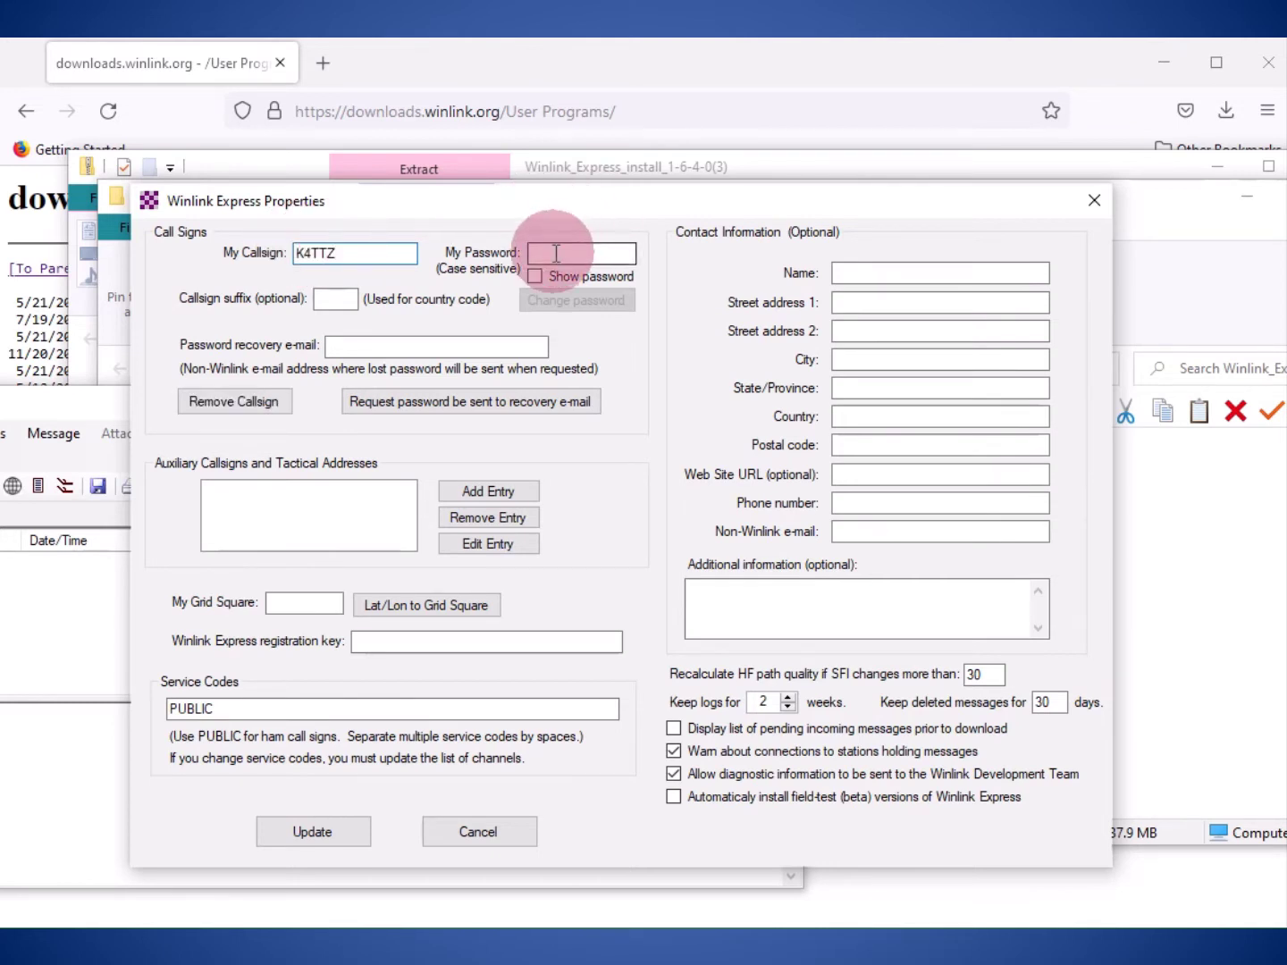
pyautogui.press('capslock')
pyautogui.write('****')
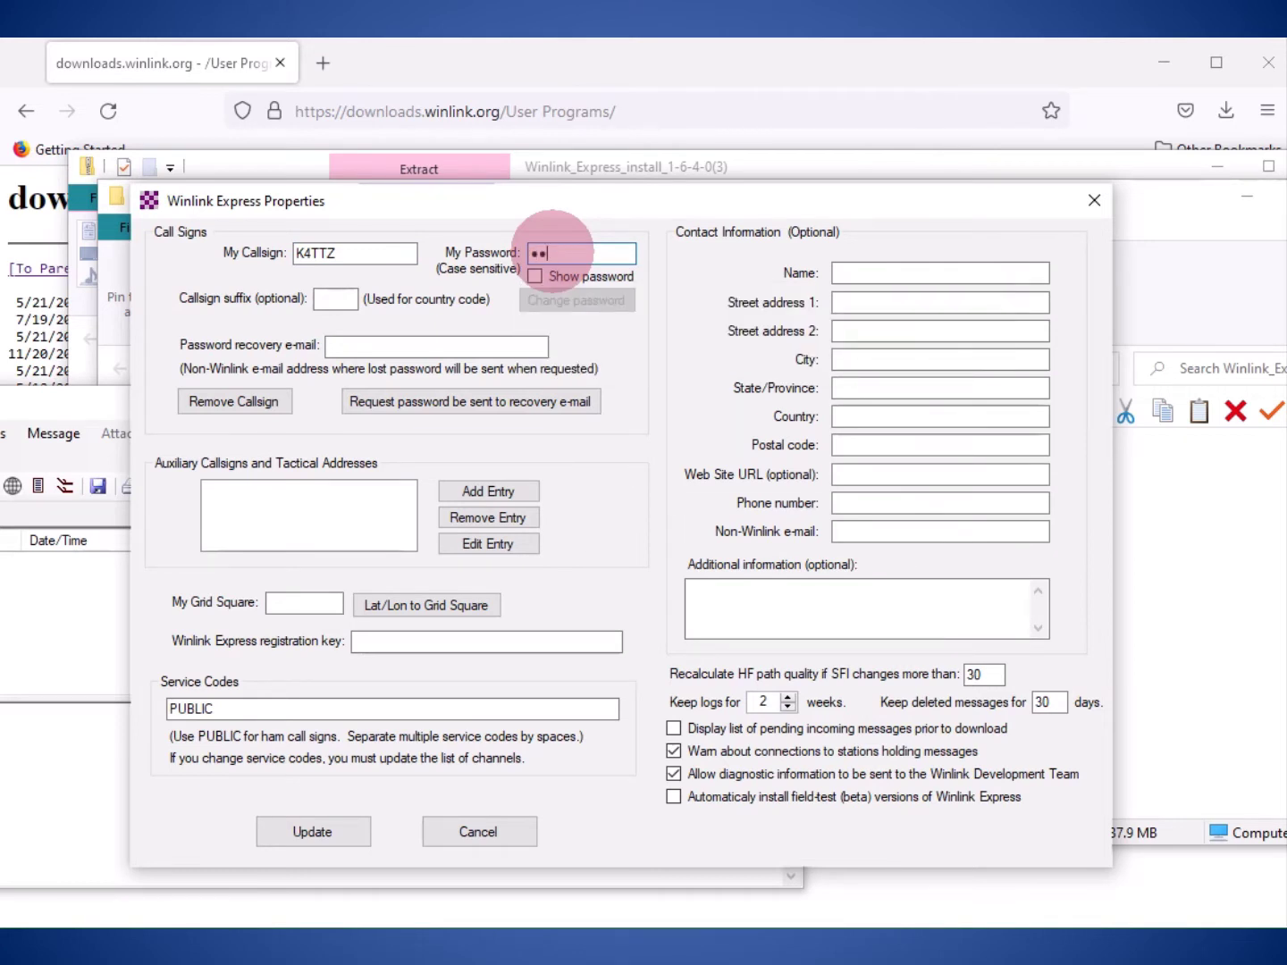
pyautogui.write('****')
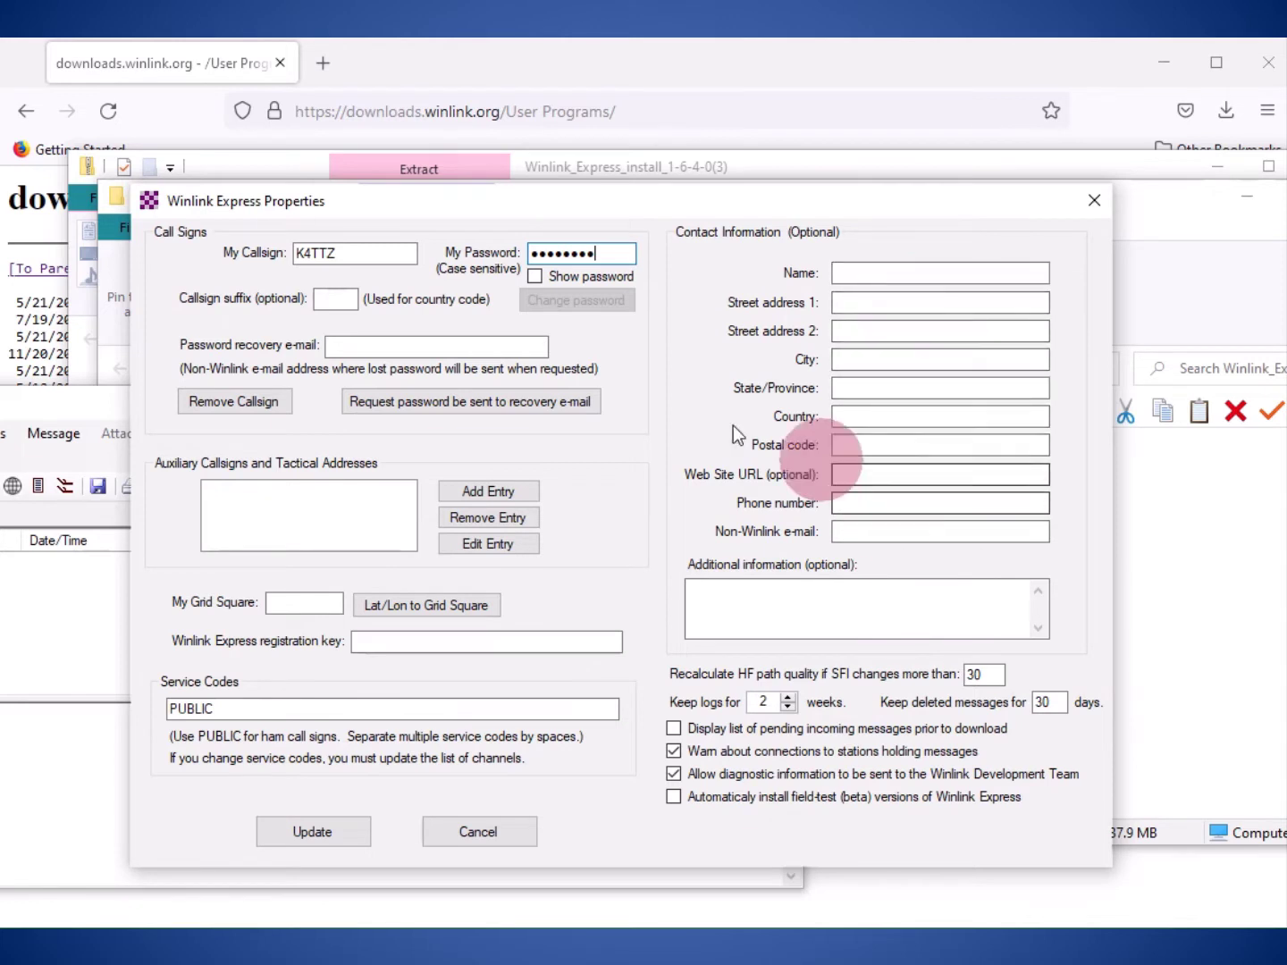
# Step: Fill in the password recovery e-mail, grid square and contact details, enable listing pending incoming messages prior to download, and save the properties
pyautogui.click(344, 347)
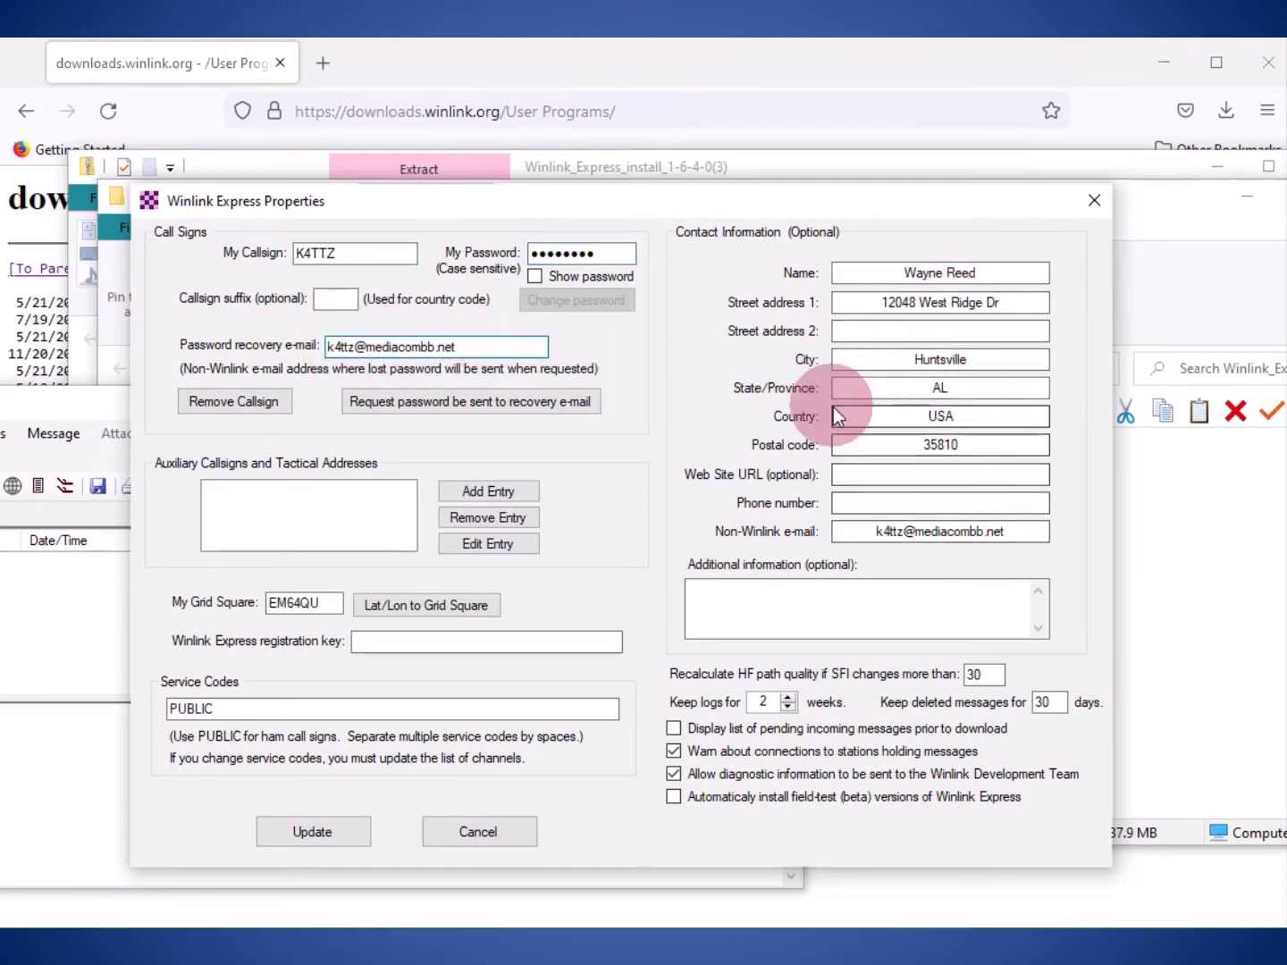
pyautogui.click(326, 603)
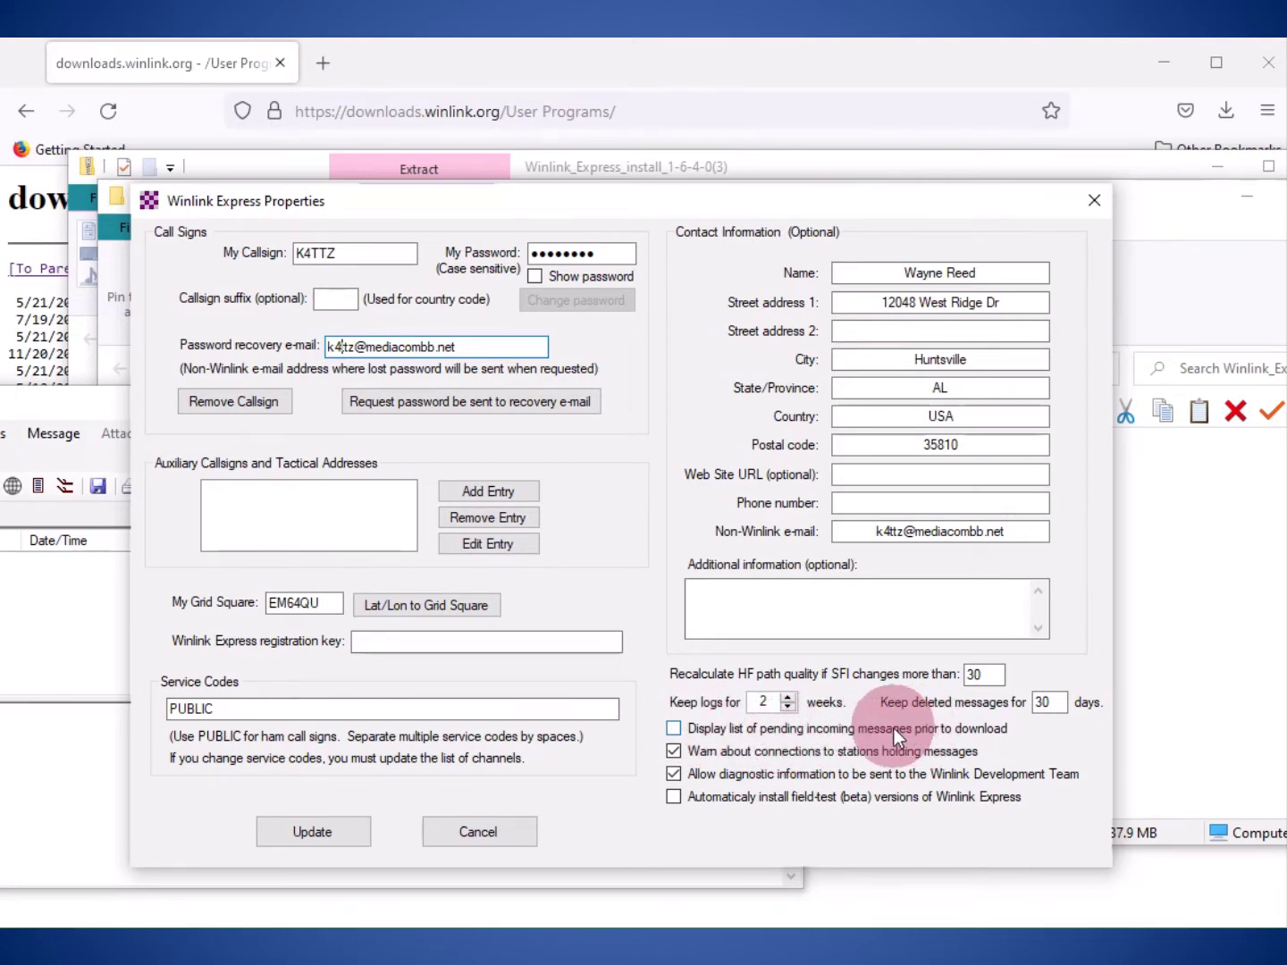
pyautogui.click(674, 728)
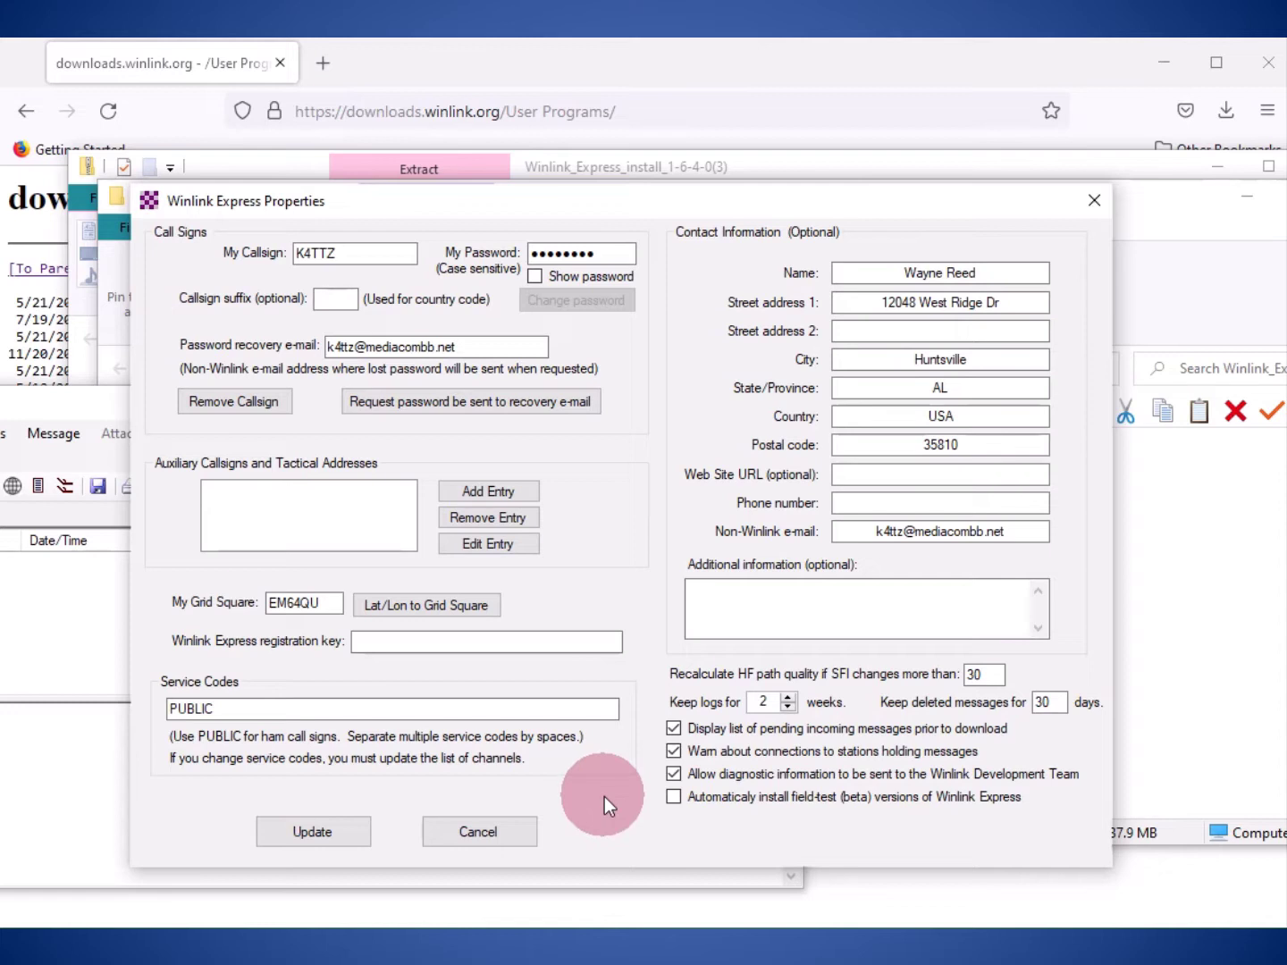
pyautogui.click(314, 833)
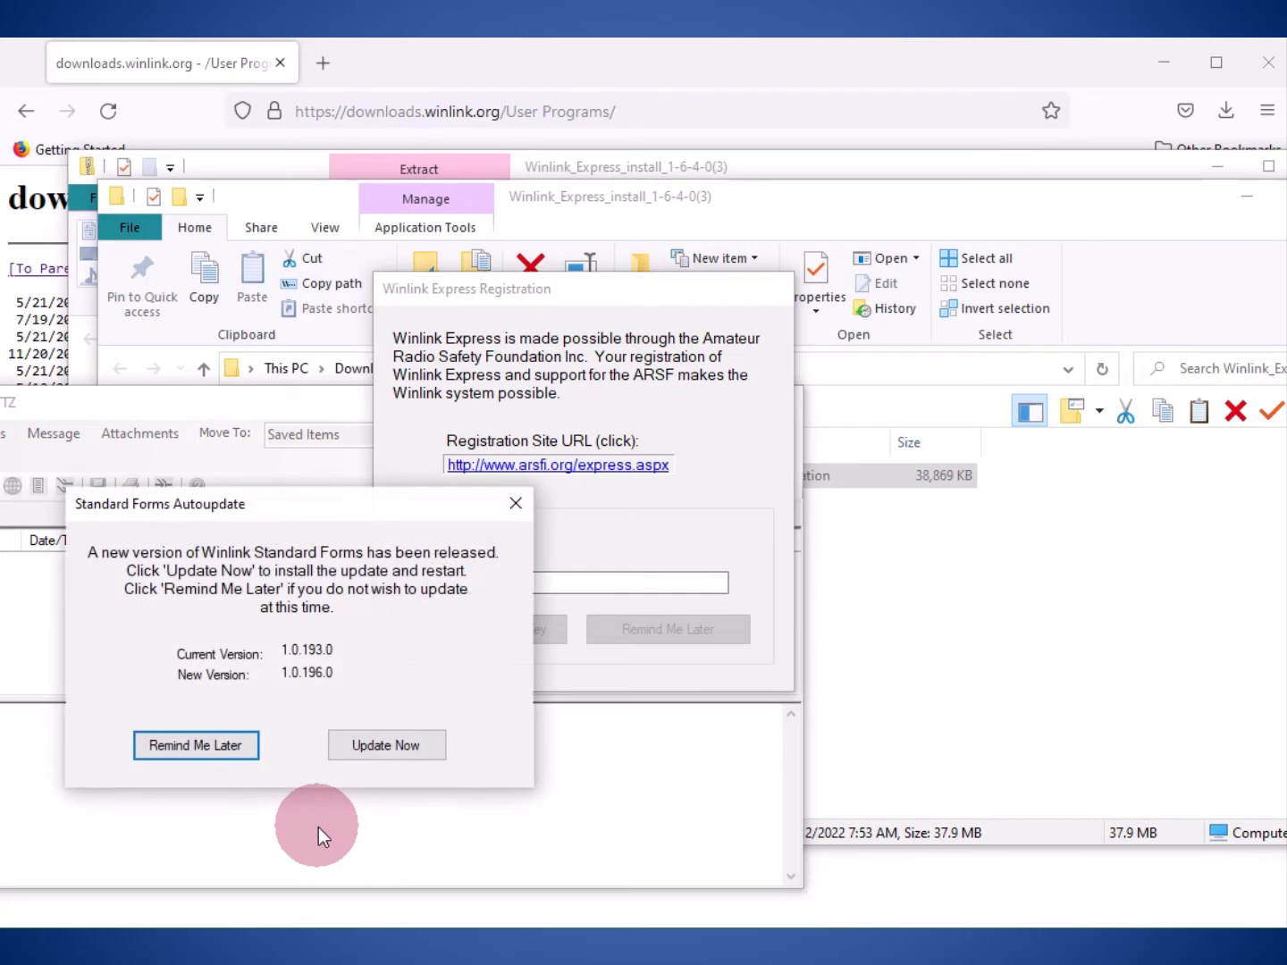
# Step: Install the Winlink Standard Forms update to version 1.0.196.0 and postpone the Winlink Express registration
pyautogui.moveTo(365, 504); pyautogui.dragTo(298, 548)
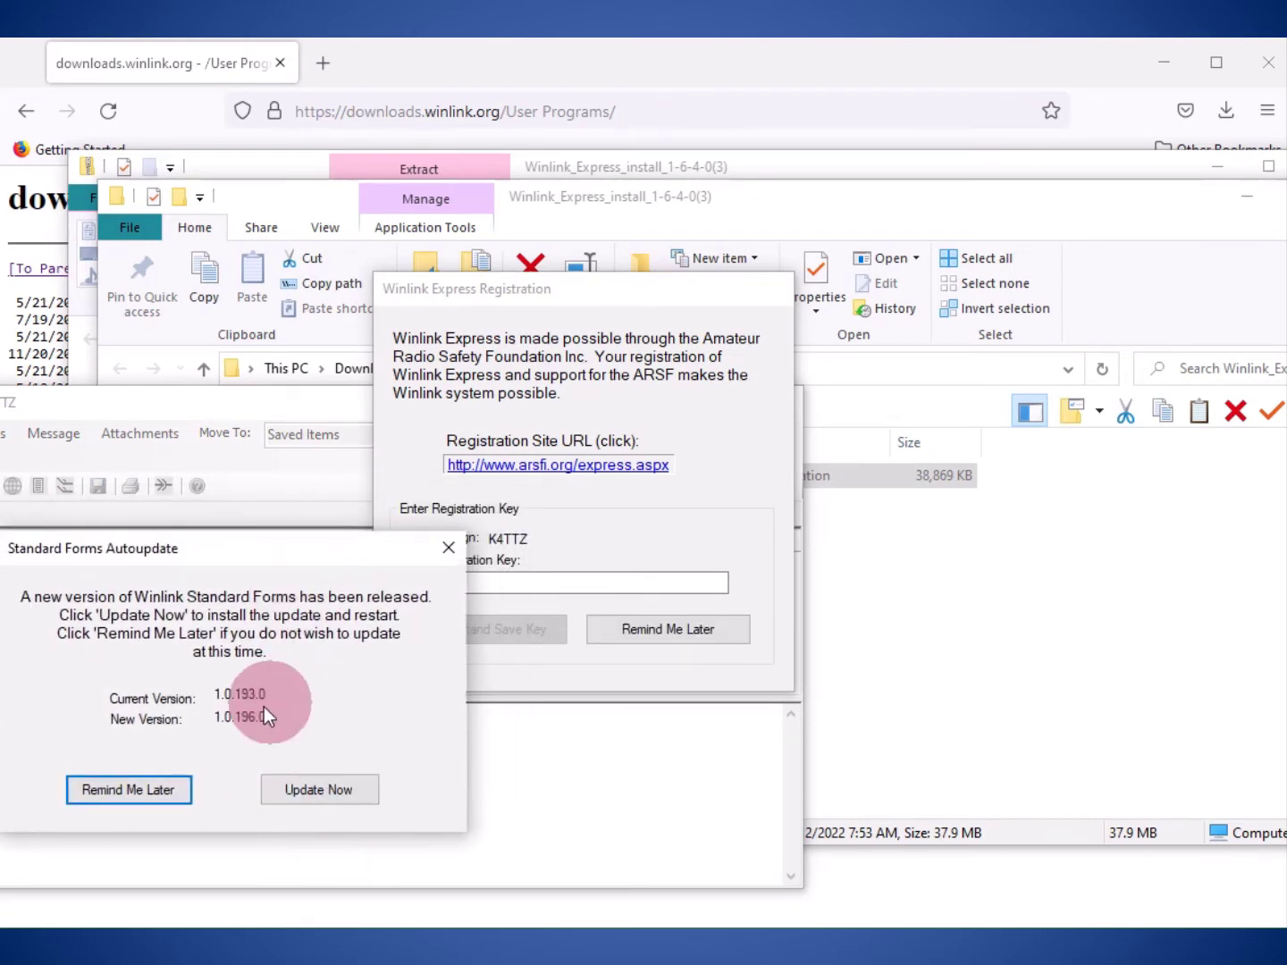
pyautogui.click(325, 789)
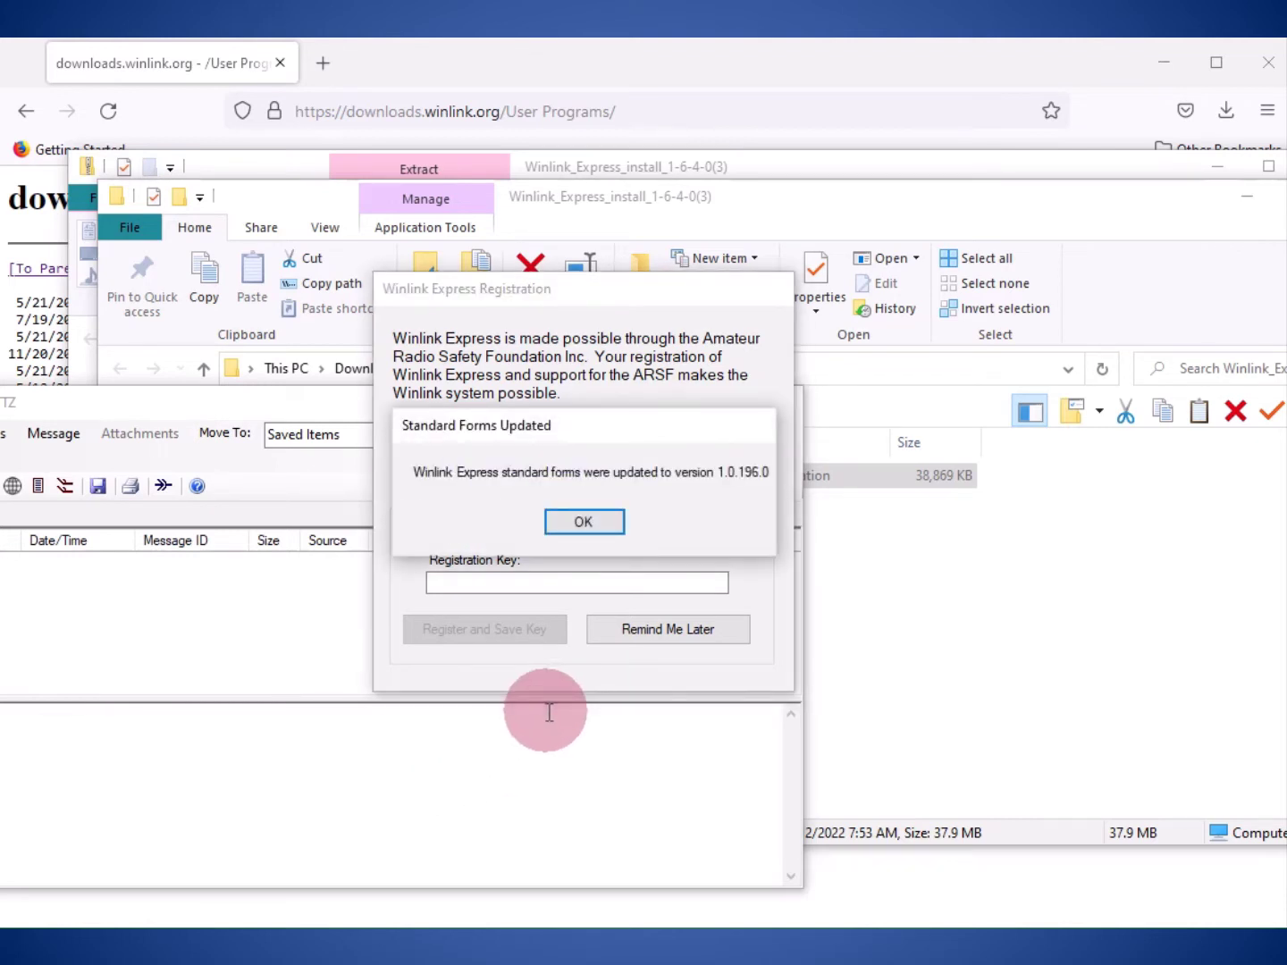
pyautogui.click(583, 522)
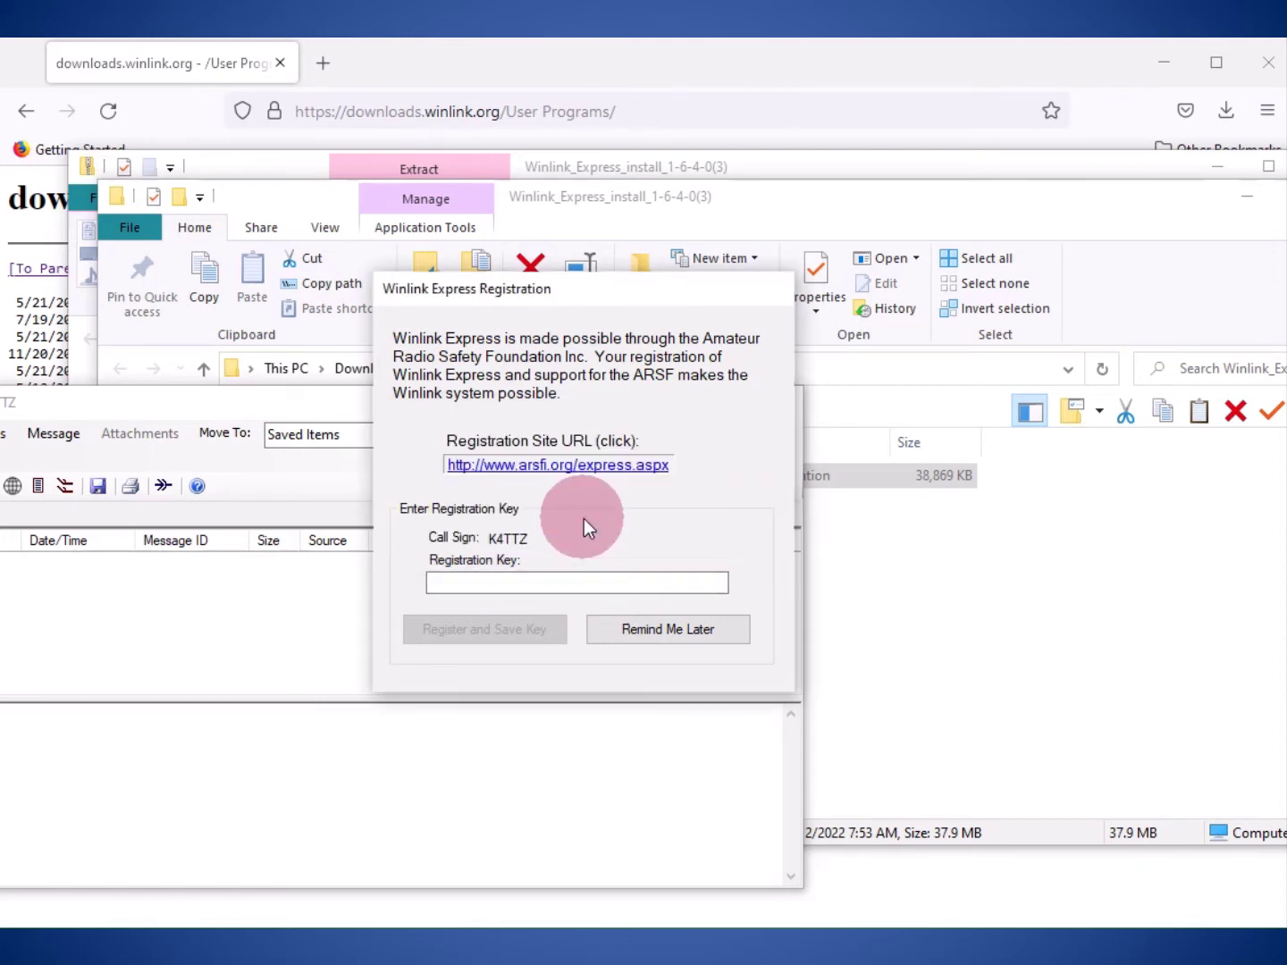
pyautogui.click(662, 631)
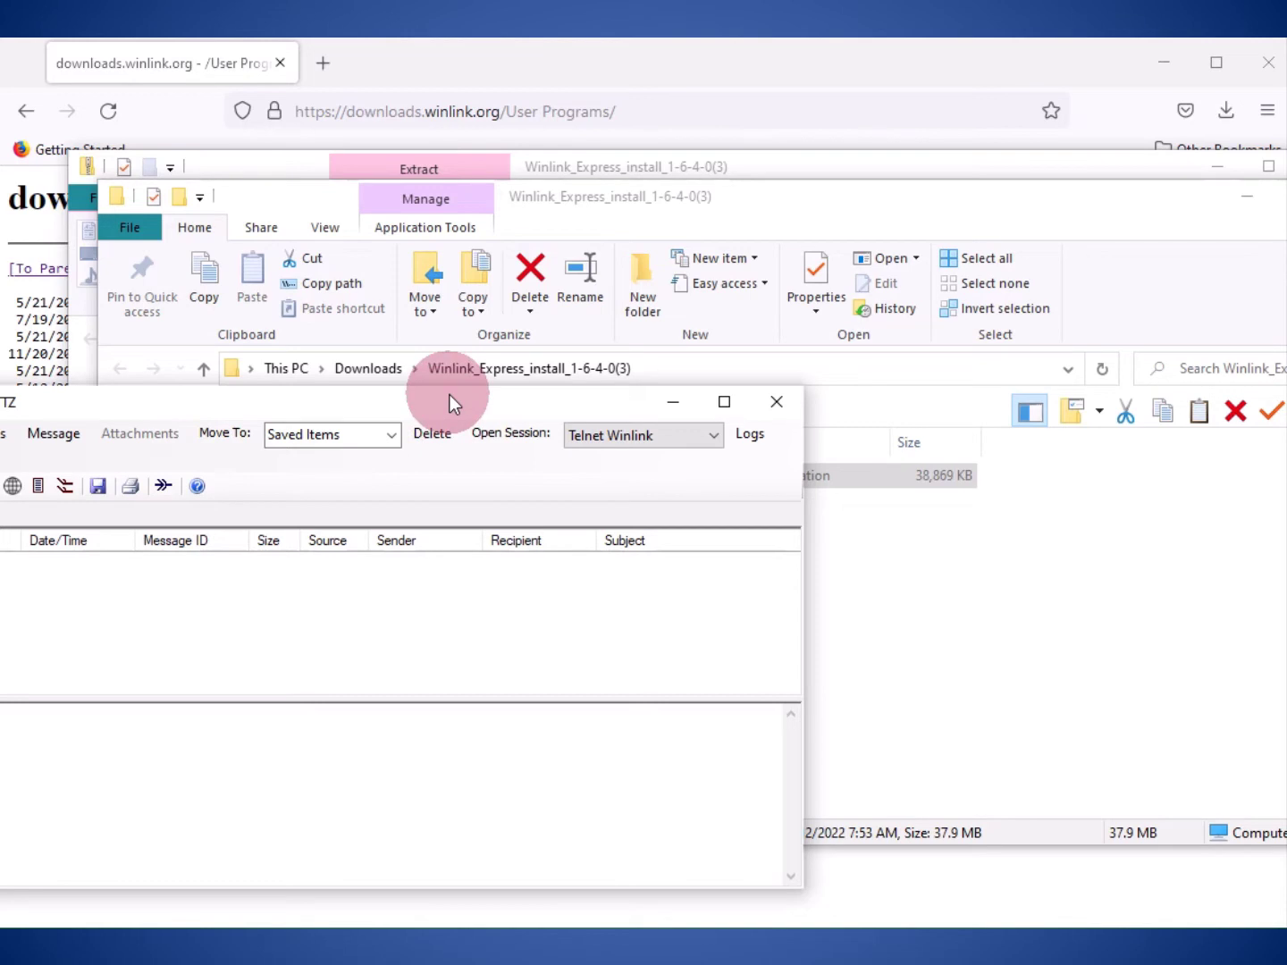
# Step: Bring the Winlink Express main window fully into view and open a Telnet Winlink session
pyautogui.moveTo(449, 397); pyautogui.dragTo(769, 211)
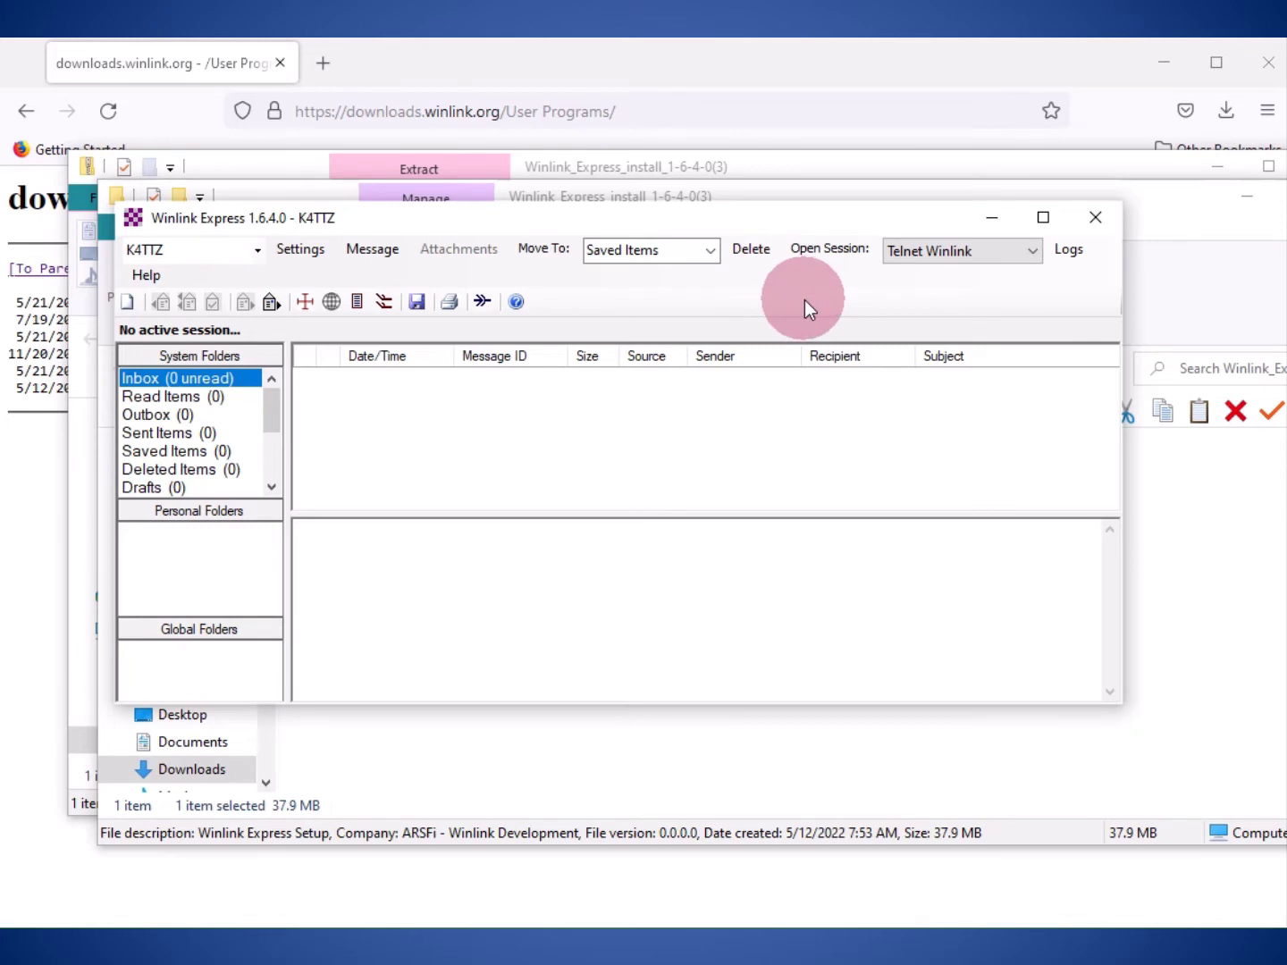
pyautogui.click(1032, 250)
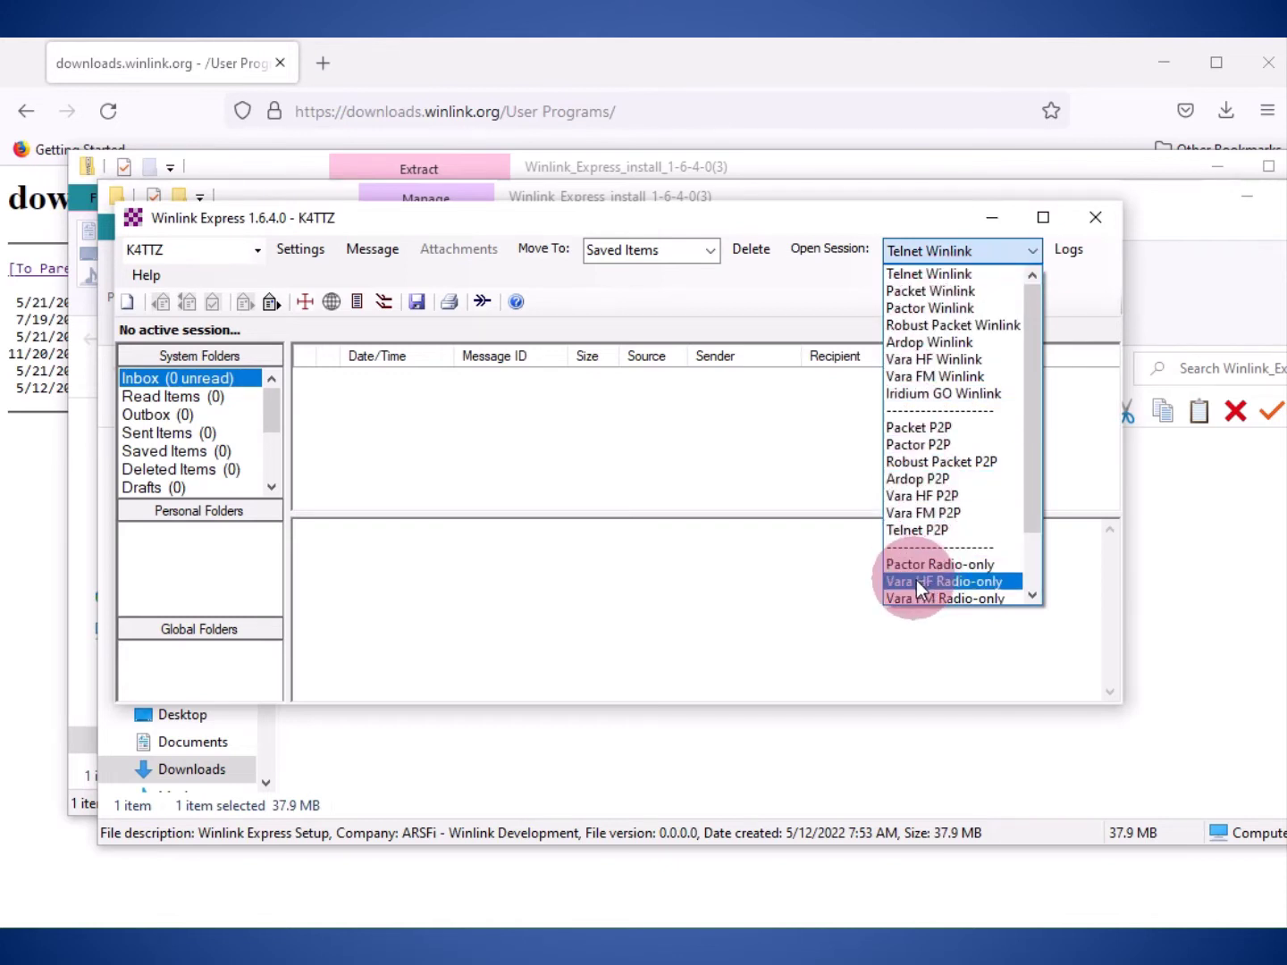
pyautogui.click(924, 252)
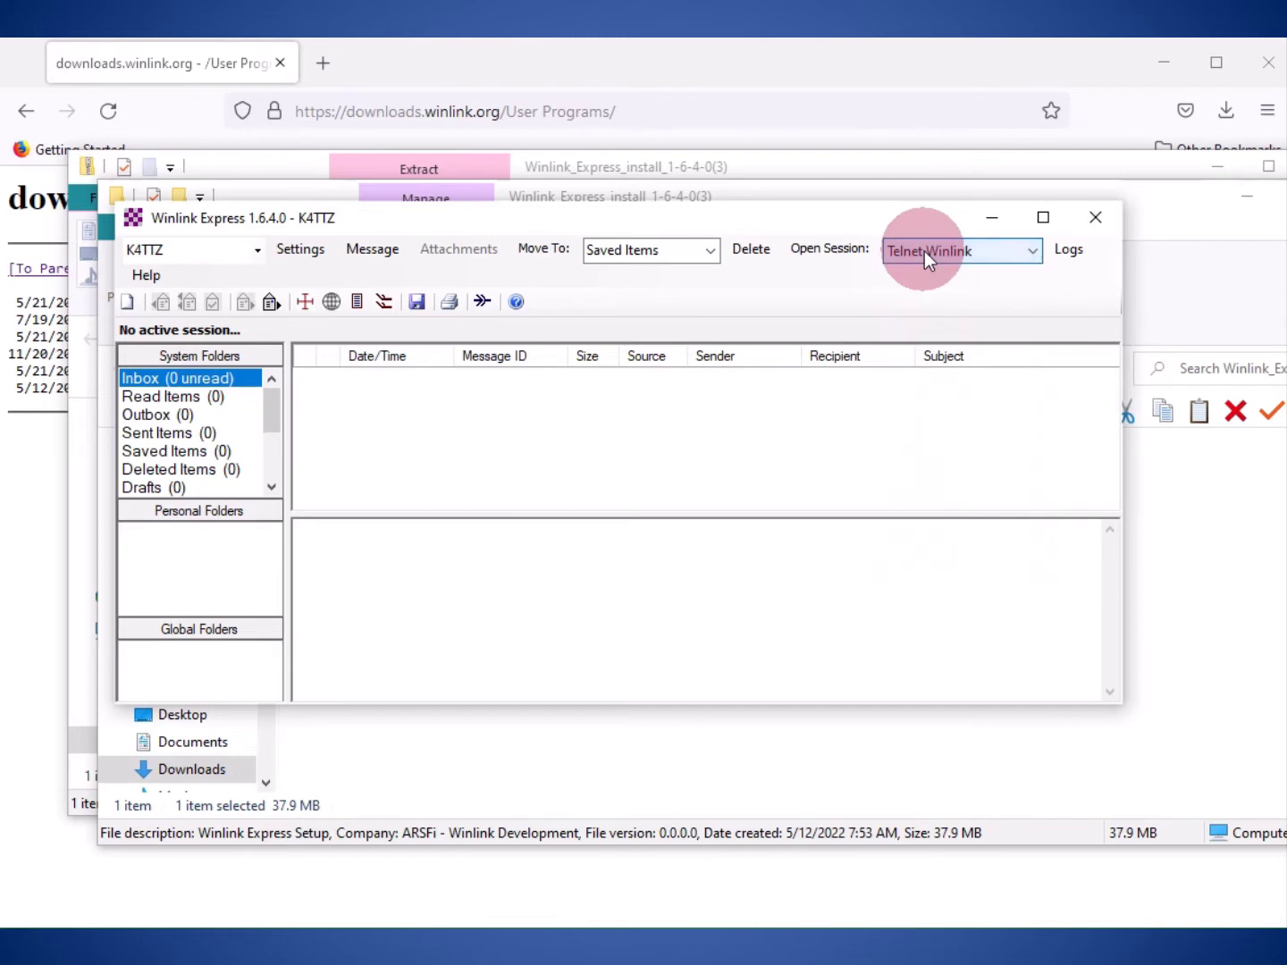
pyautogui.click(825, 245)
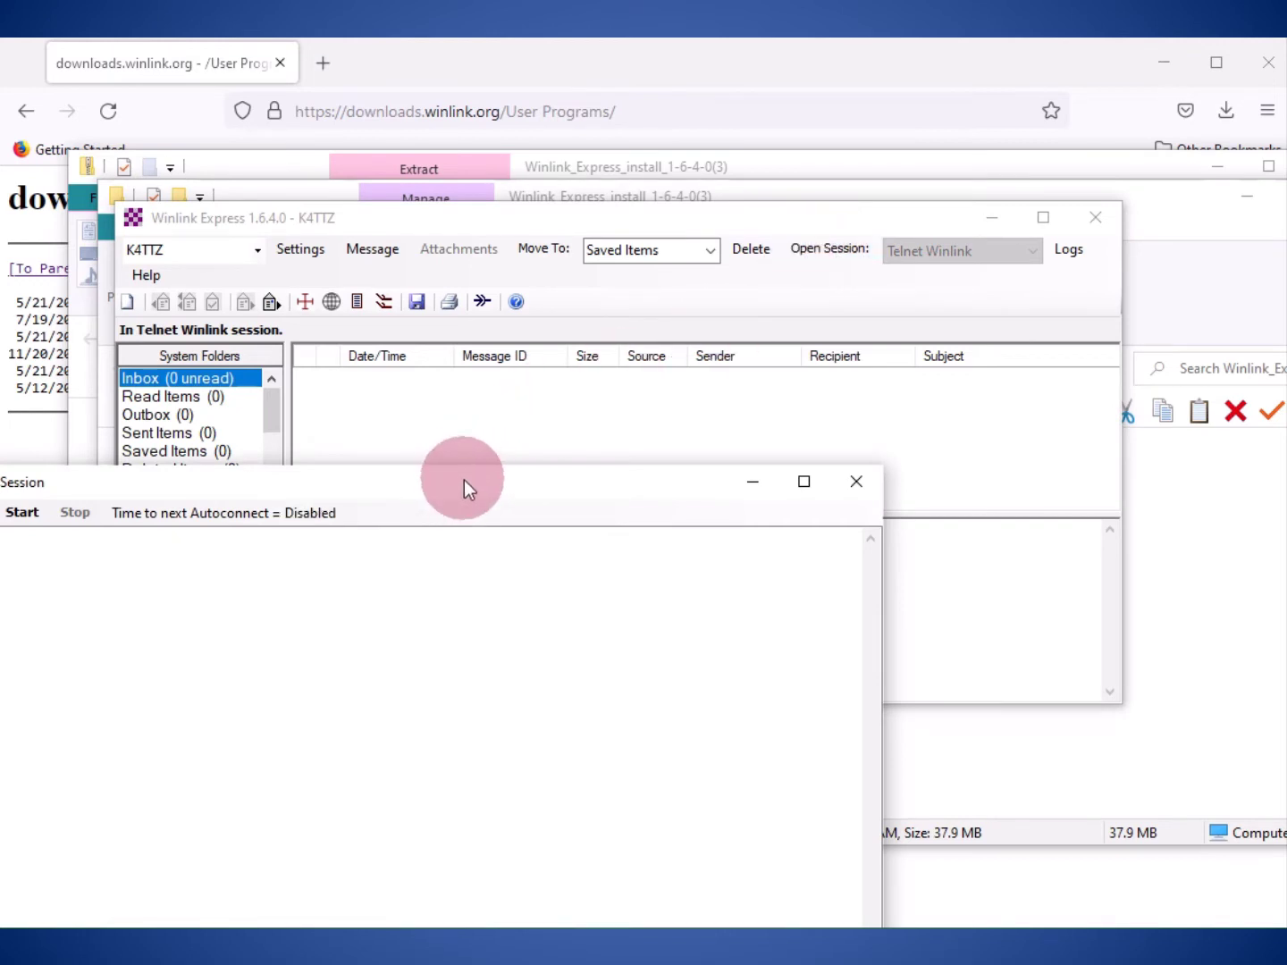
# Step: Bring the Telnet Winlink session window into view, start the connection to the CMS, and close the session
pyautogui.moveTo(464, 479); pyautogui.dragTo(772, 306)
pyautogui.click(334, 339)
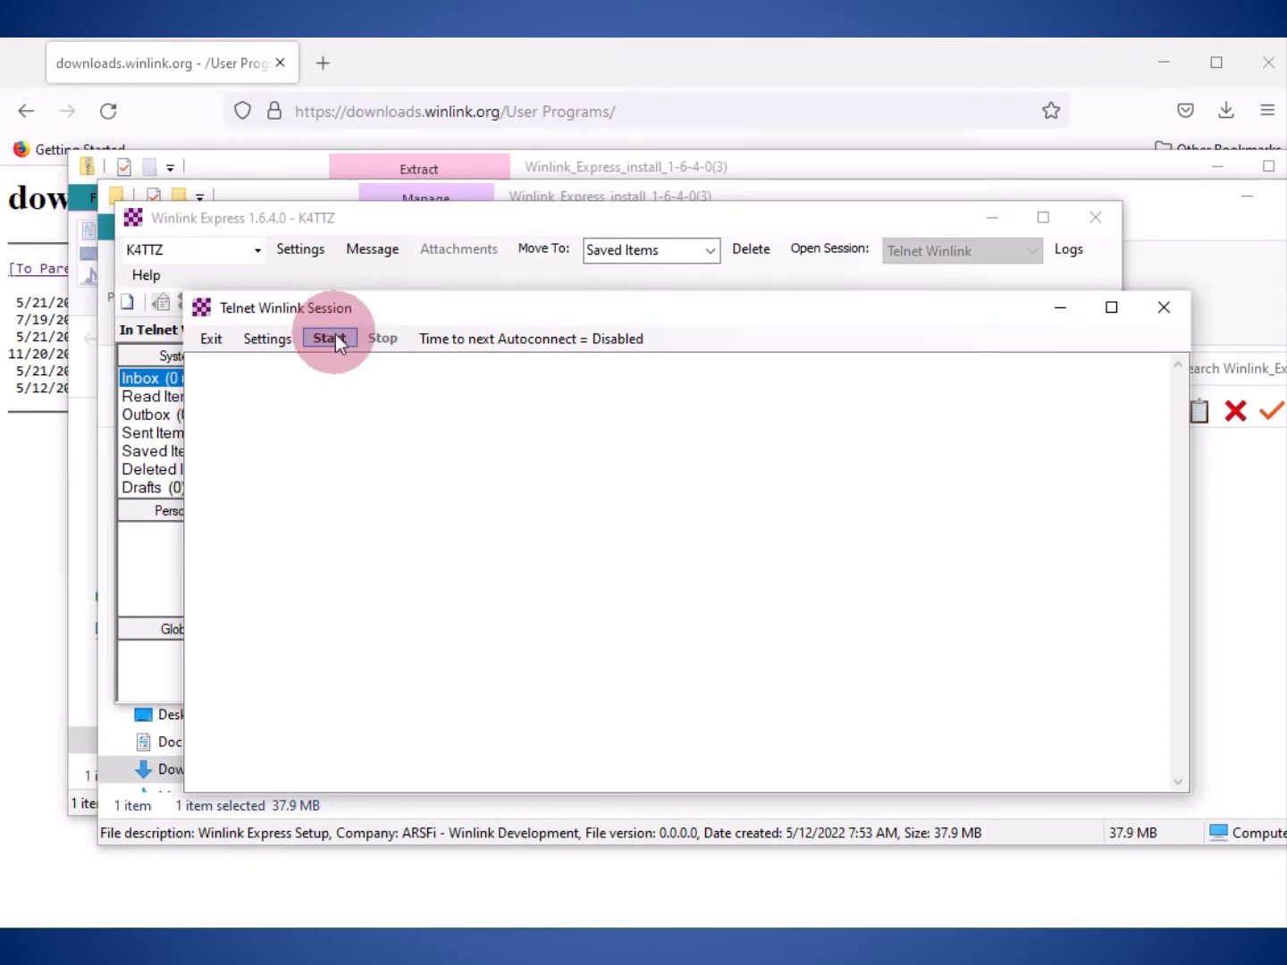
pyautogui.click(336, 337)
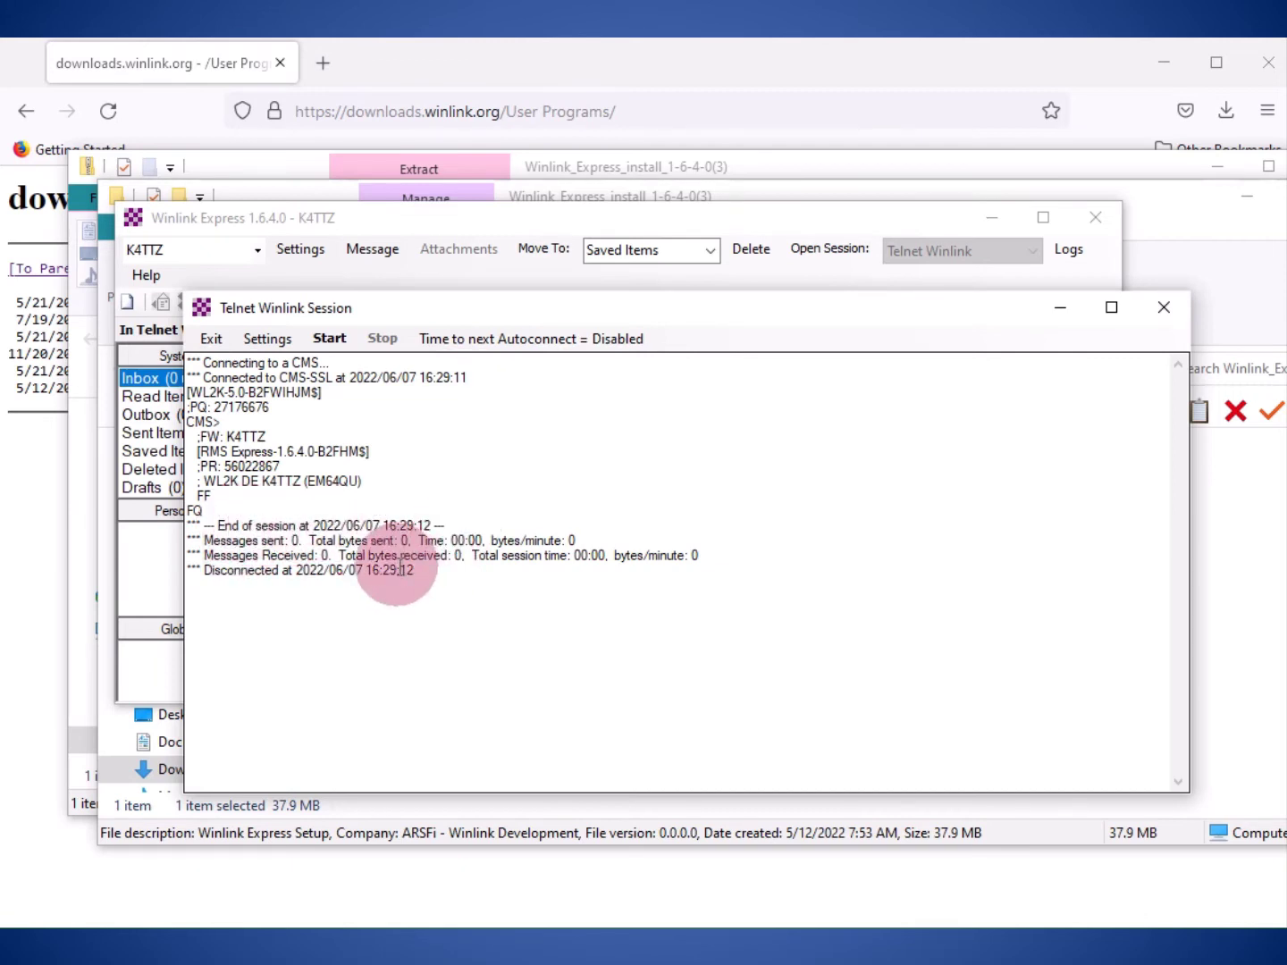
pyautogui.click(1161, 309)
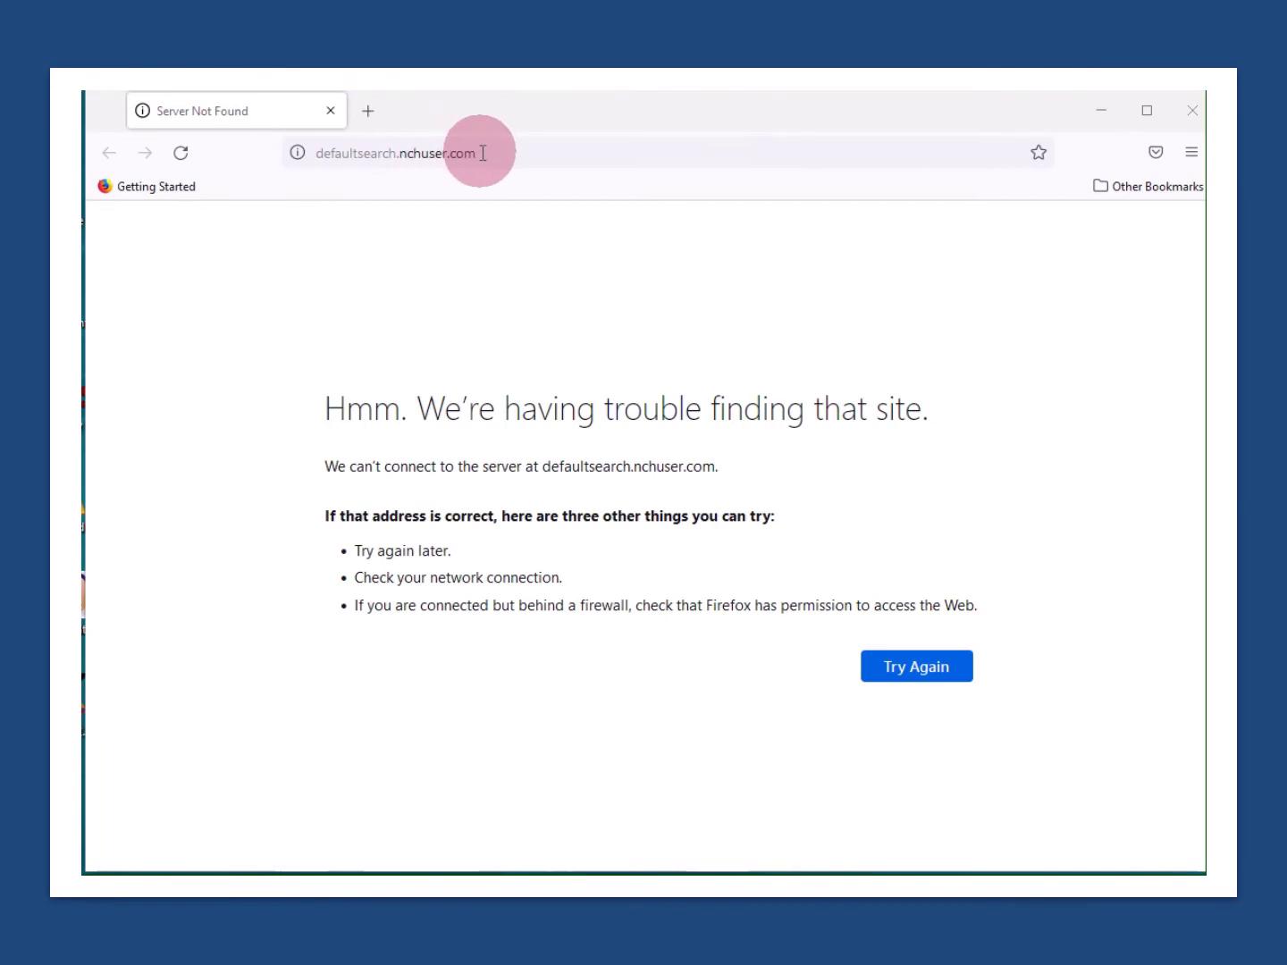
pyautogui.click(482, 152)
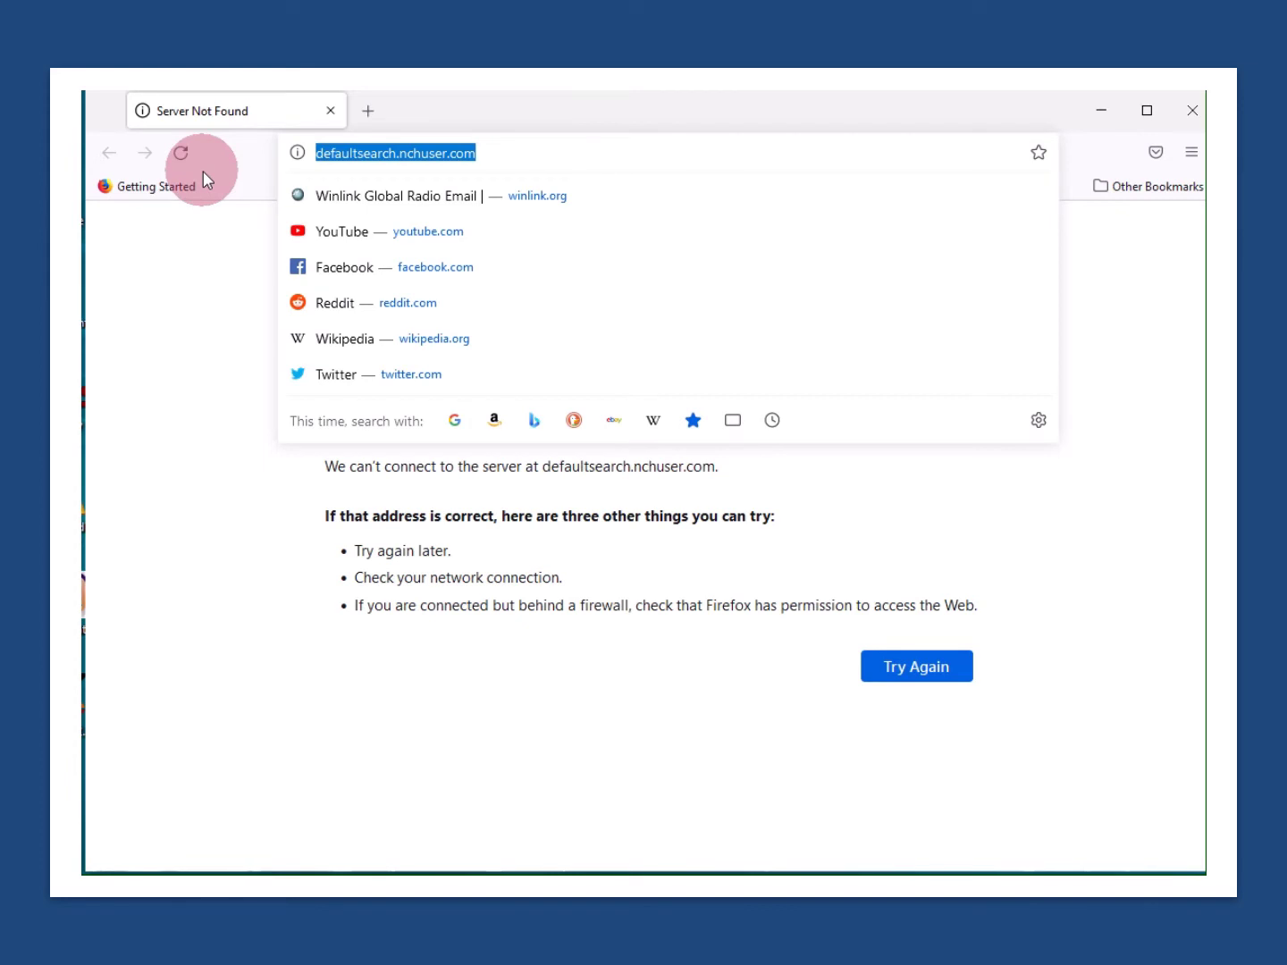
pyautogui.press('BackSpace')
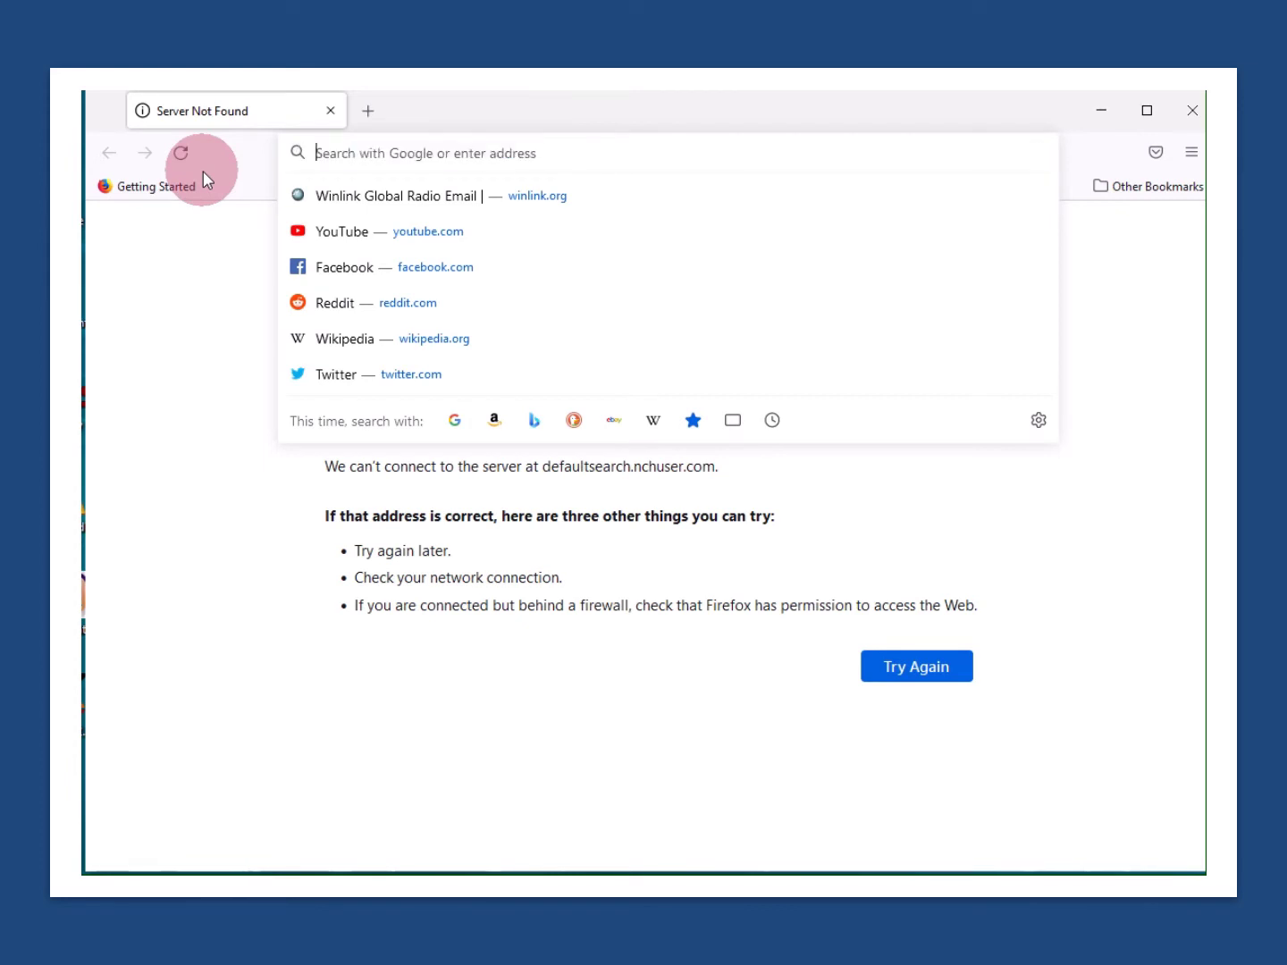
pyautogui.write('htt')
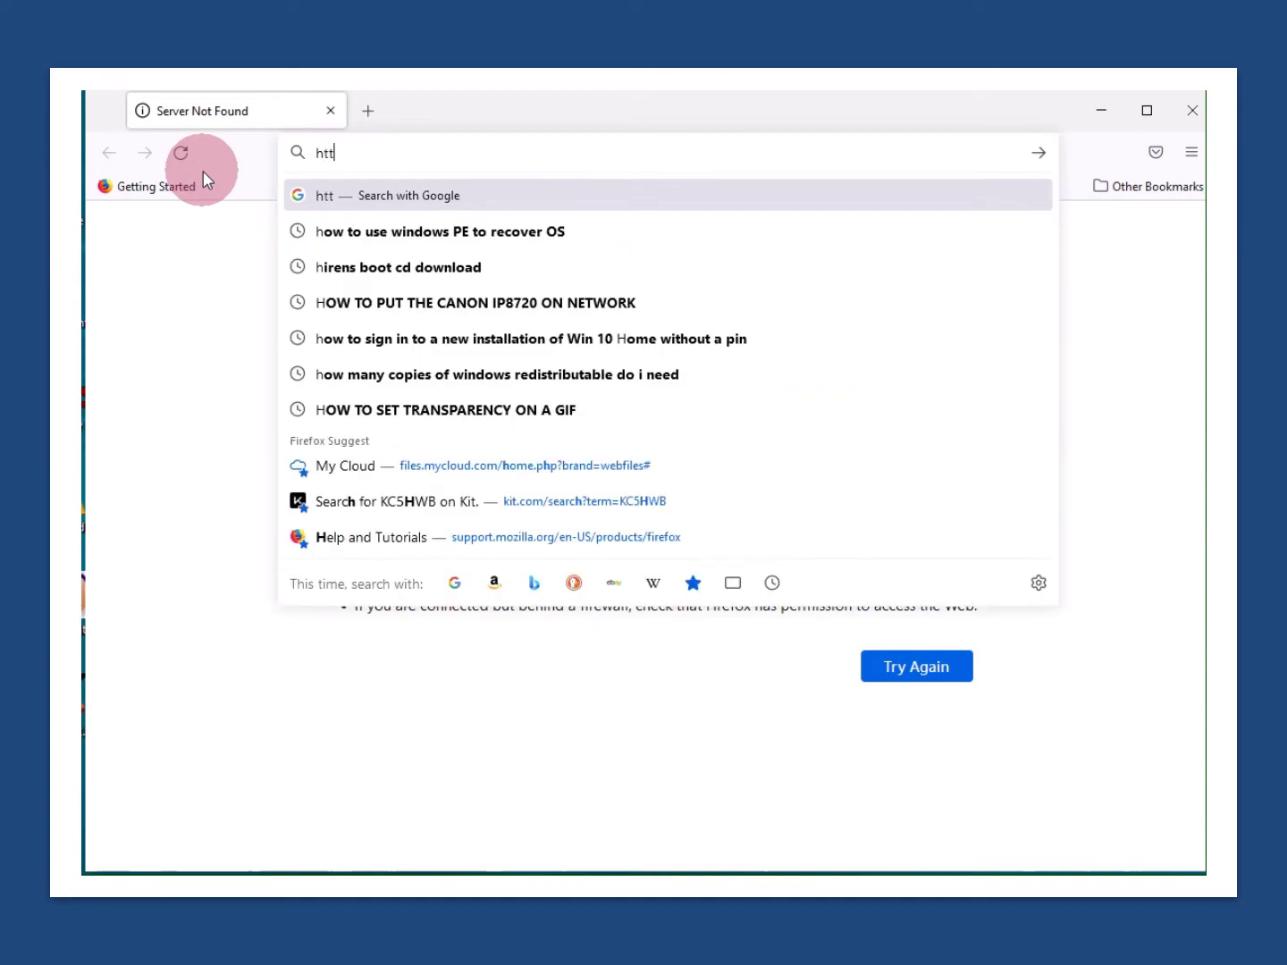
pyautogui.write('ps:/')
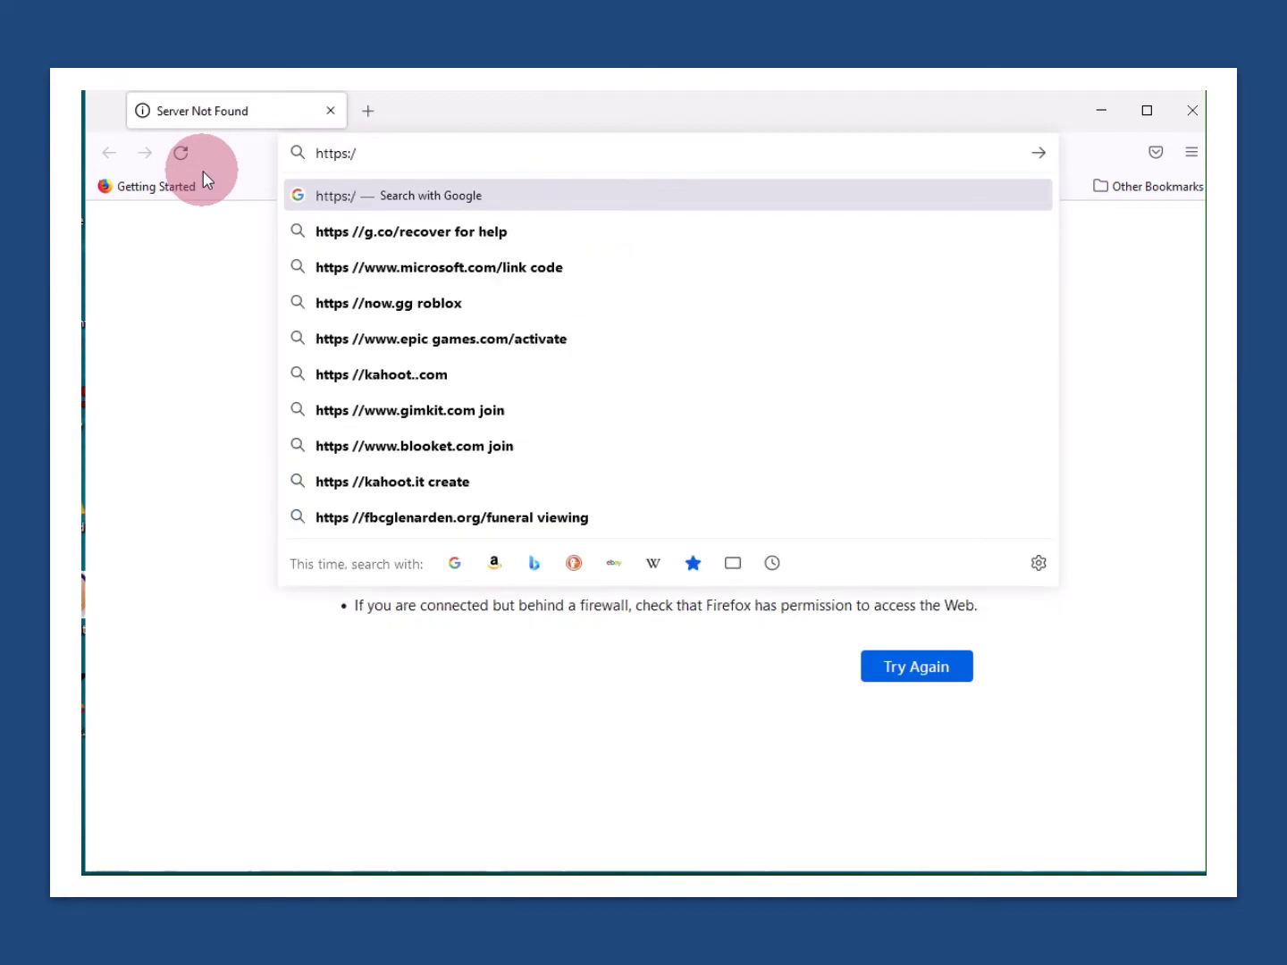
pyautogui.write('/ros')
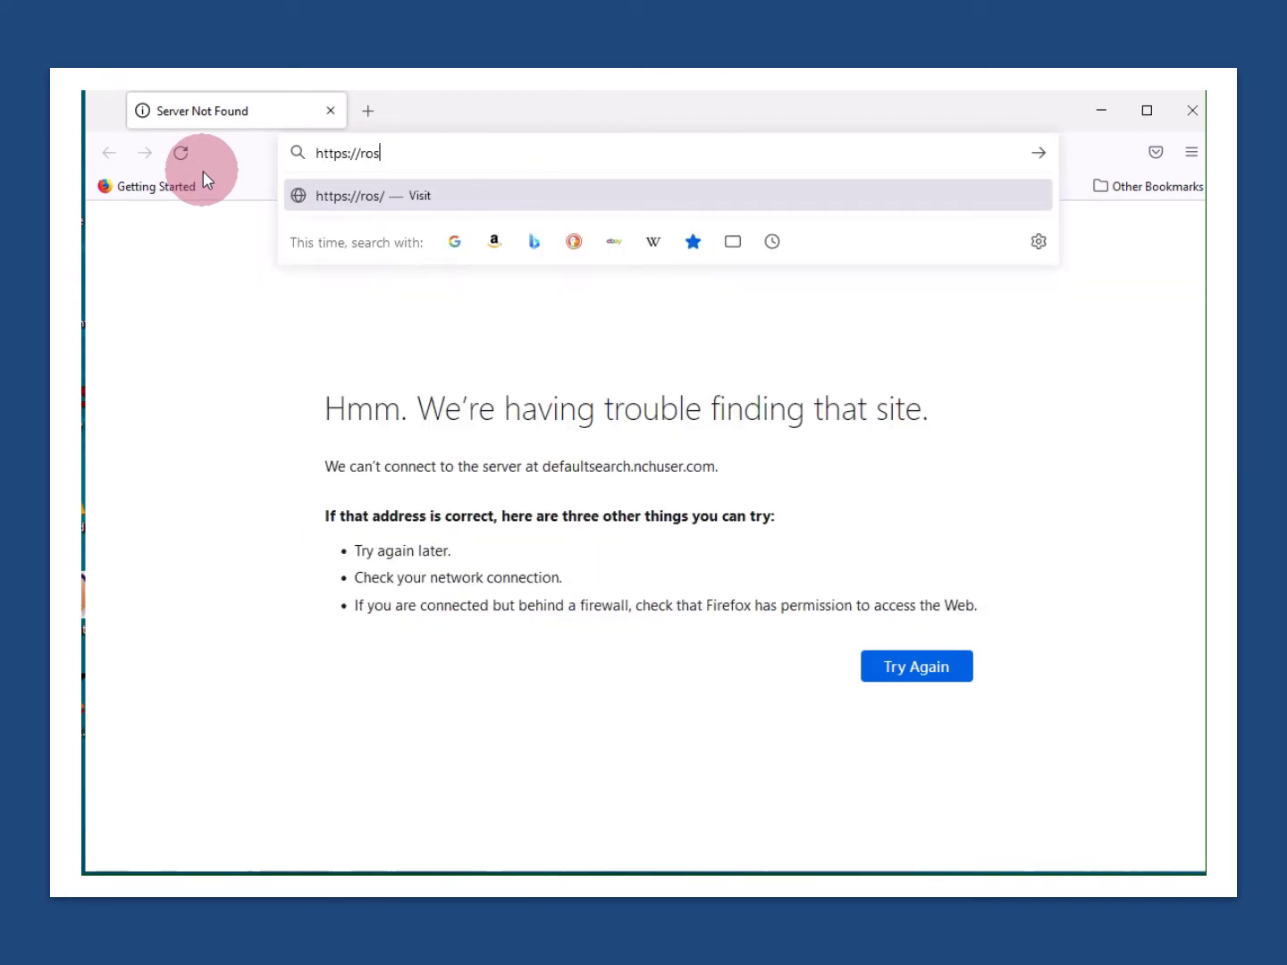
pyautogui.write('modem.w')
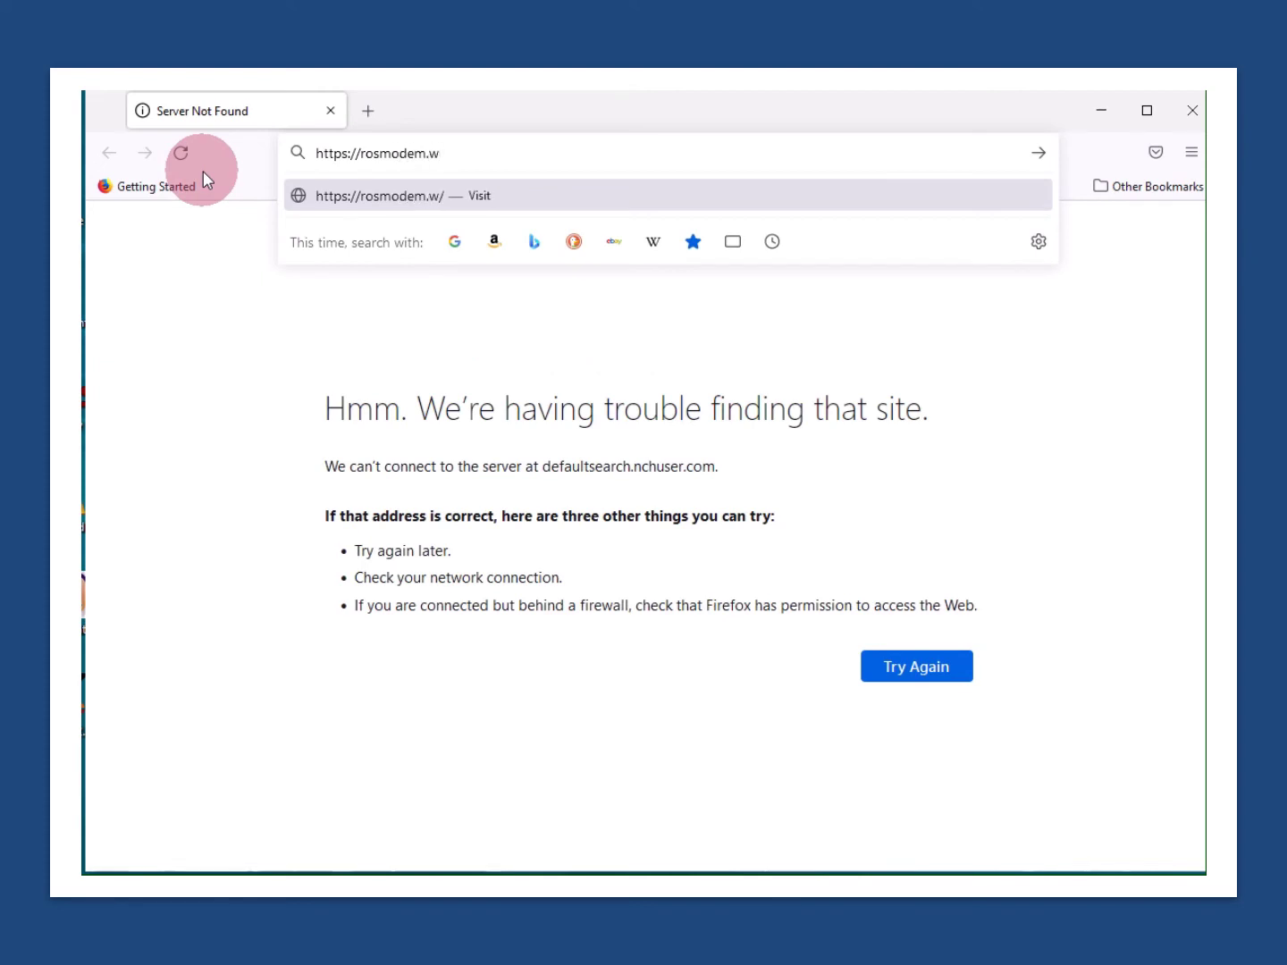
pyautogui.write('ordpress.com')
pyautogui.press('Return')
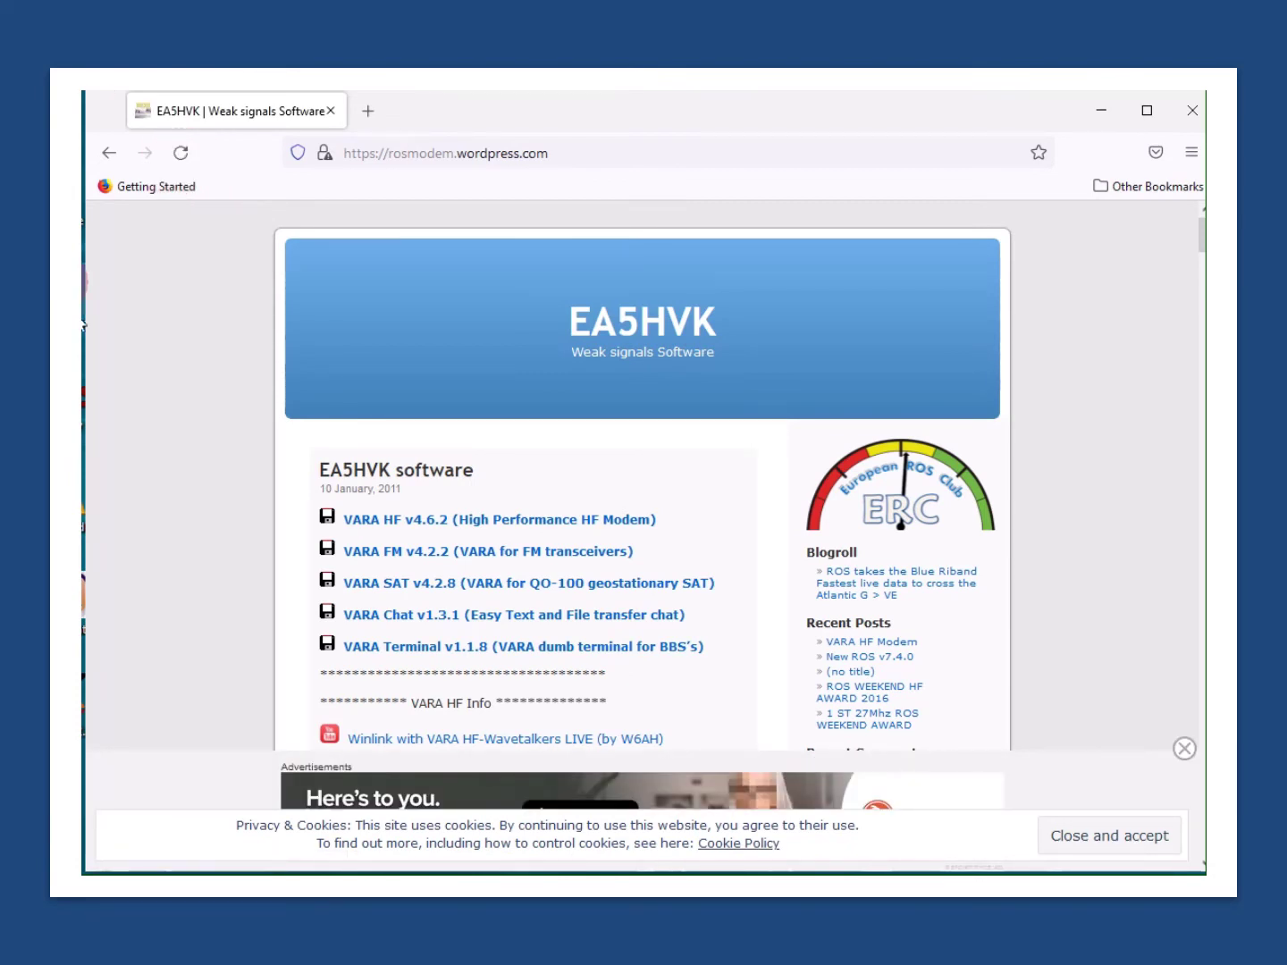
# Step: Open the VARA HF v4.6.2 download page and download VARA HF v4.6.2 Setup.zip from MEGA
pyautogui.click(455, 521)
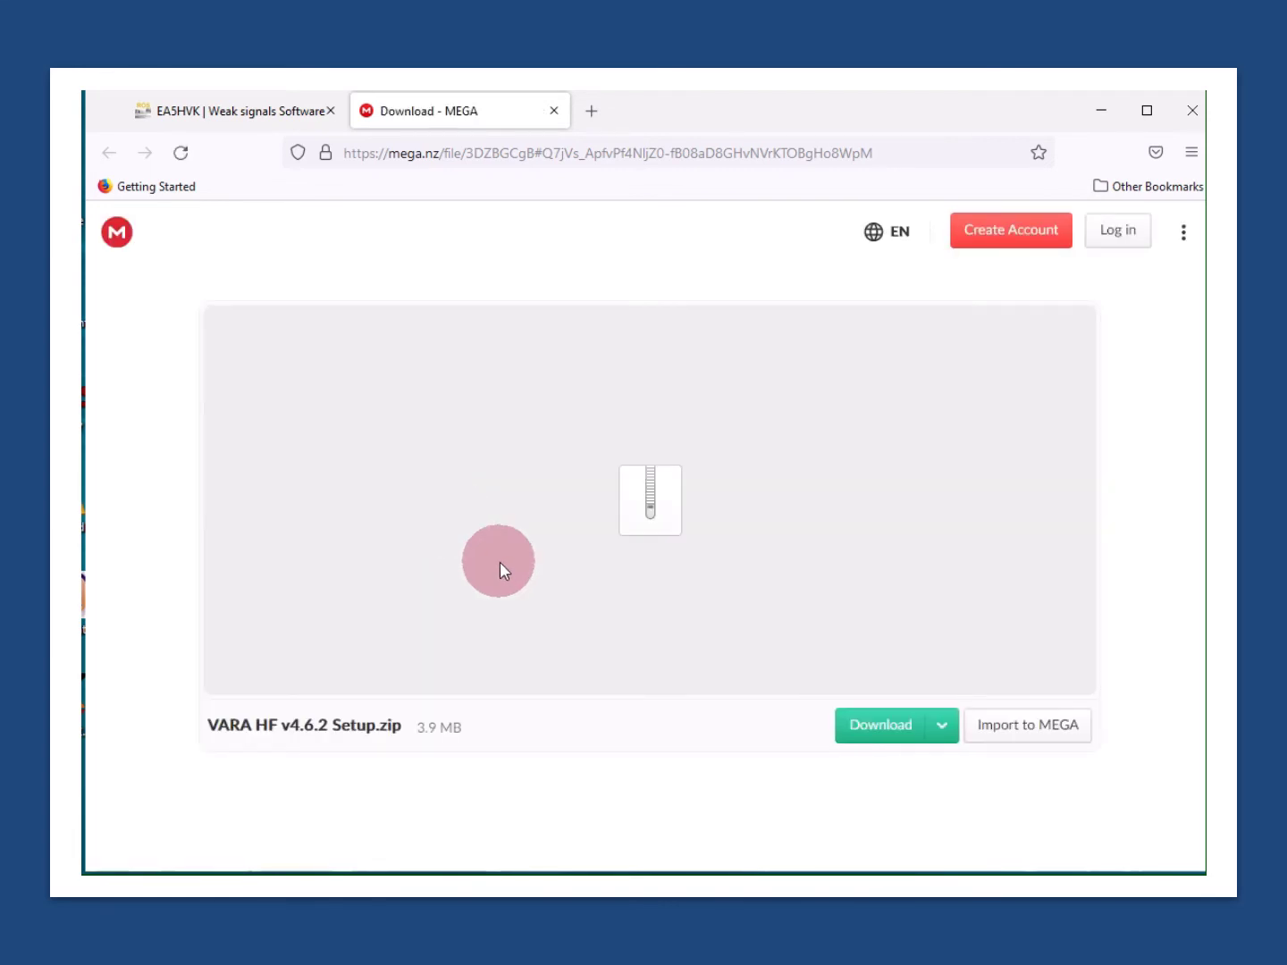
pyautogui.click(898, 725)
pyautogui.click(882, 727)
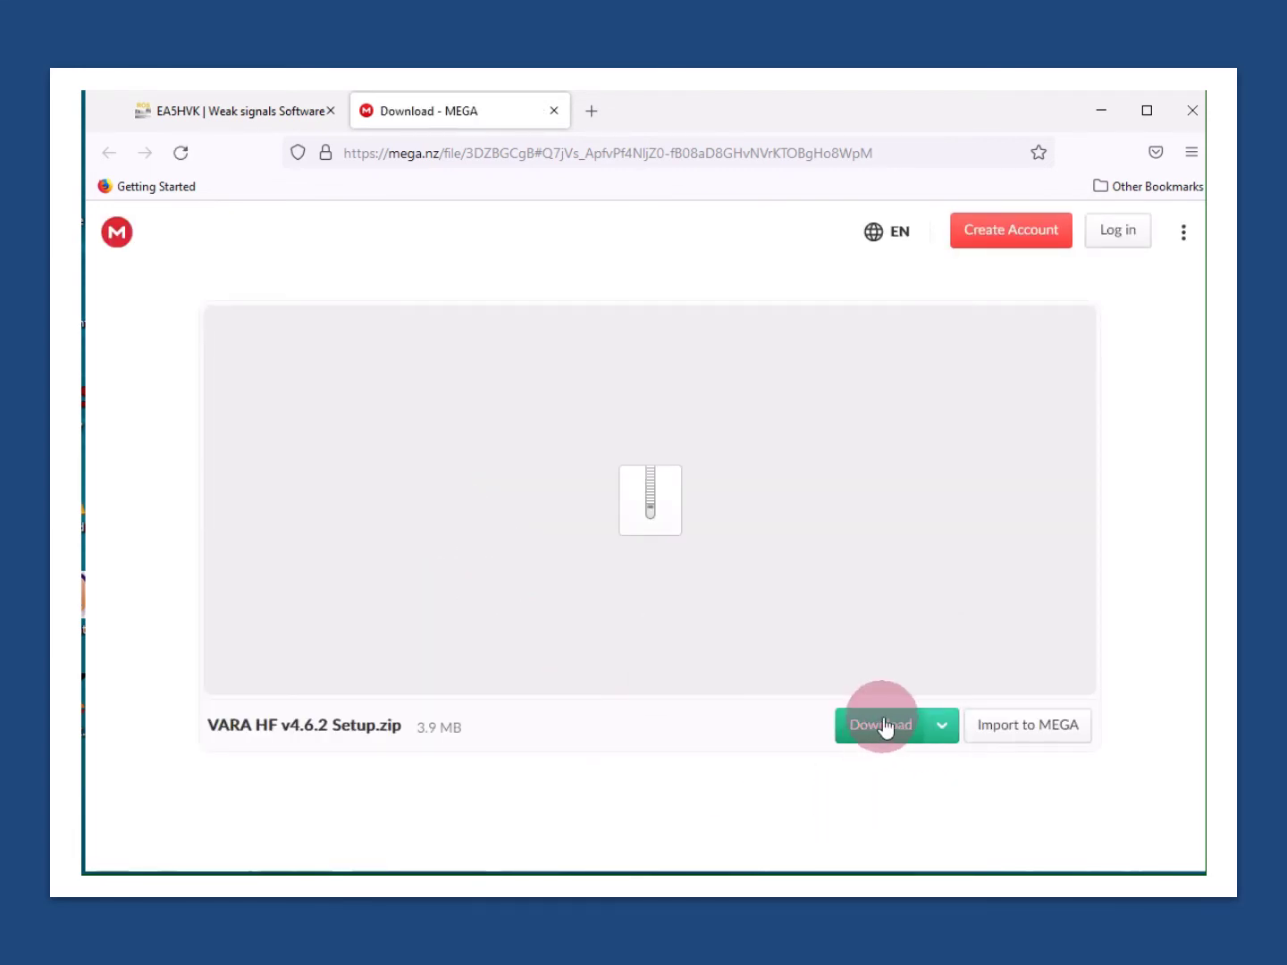
pyautogui.click(883, 727)
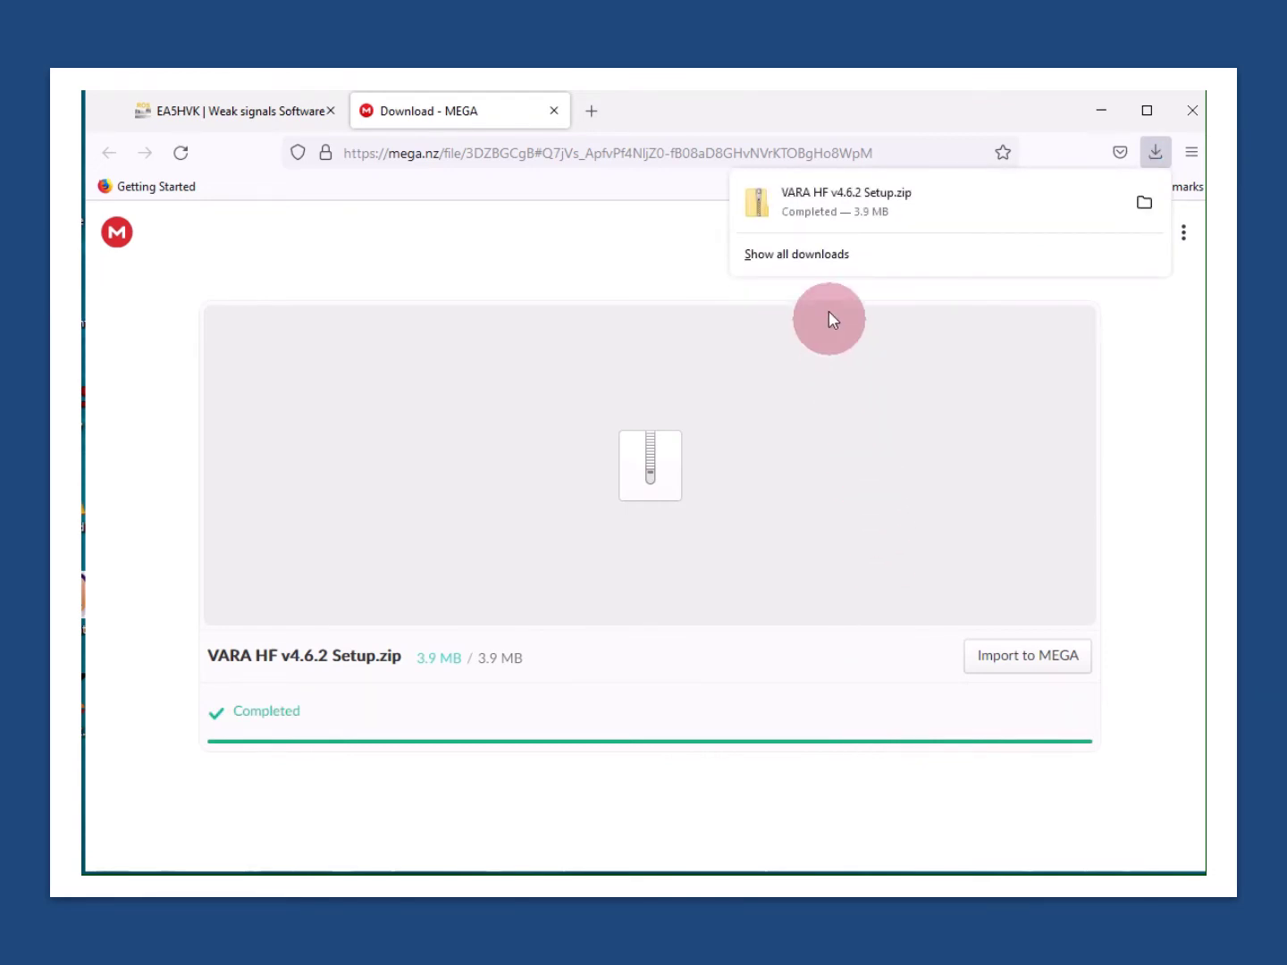
# Step: Open the downloaded VARA HF v4.6.2 Setup.zip and extract all its files into the proposed Downloads subfolder
pyautogui.click(849, 198)
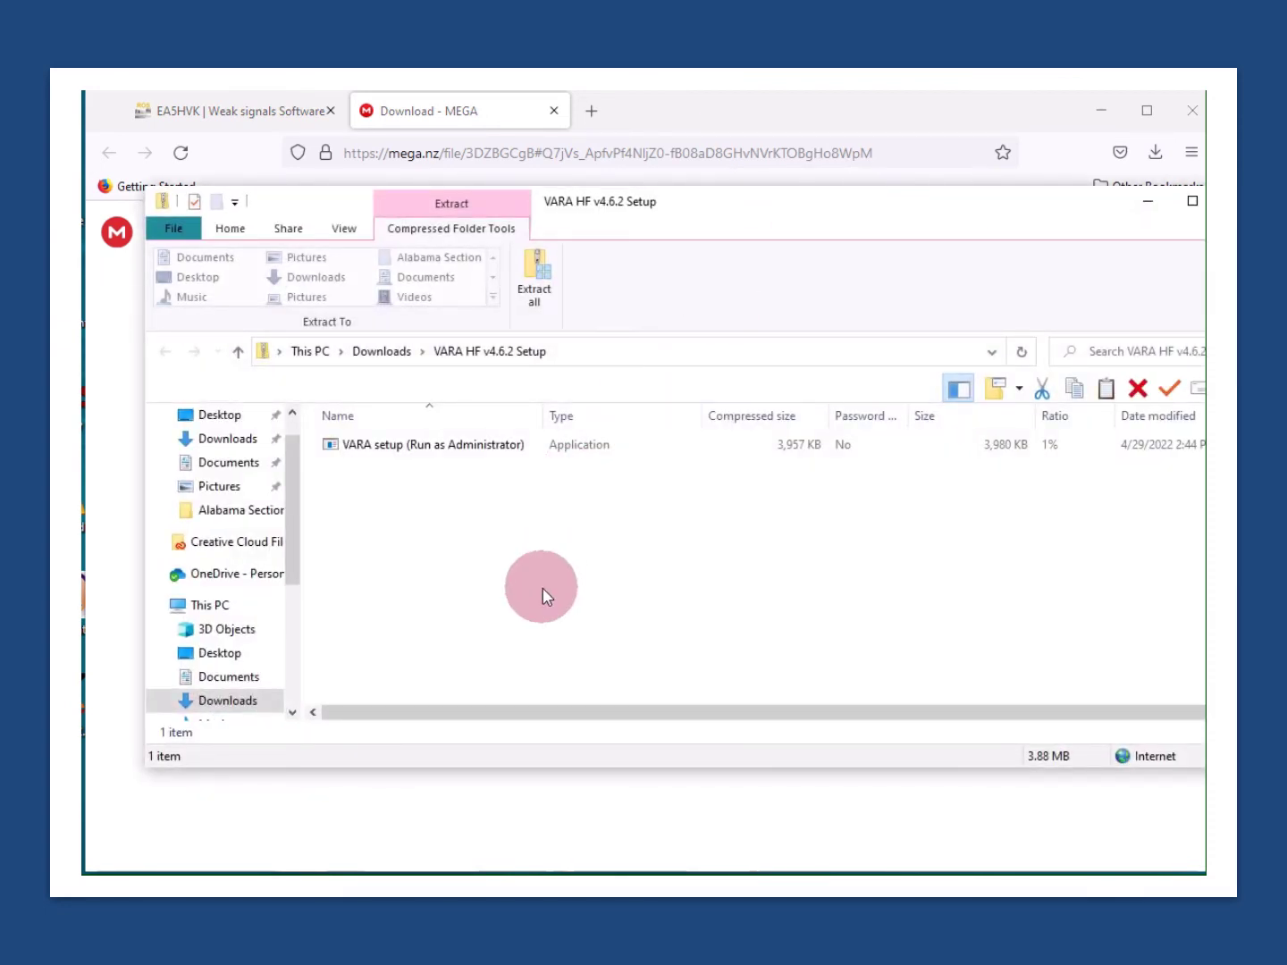
pyautogui.click(535, 270)
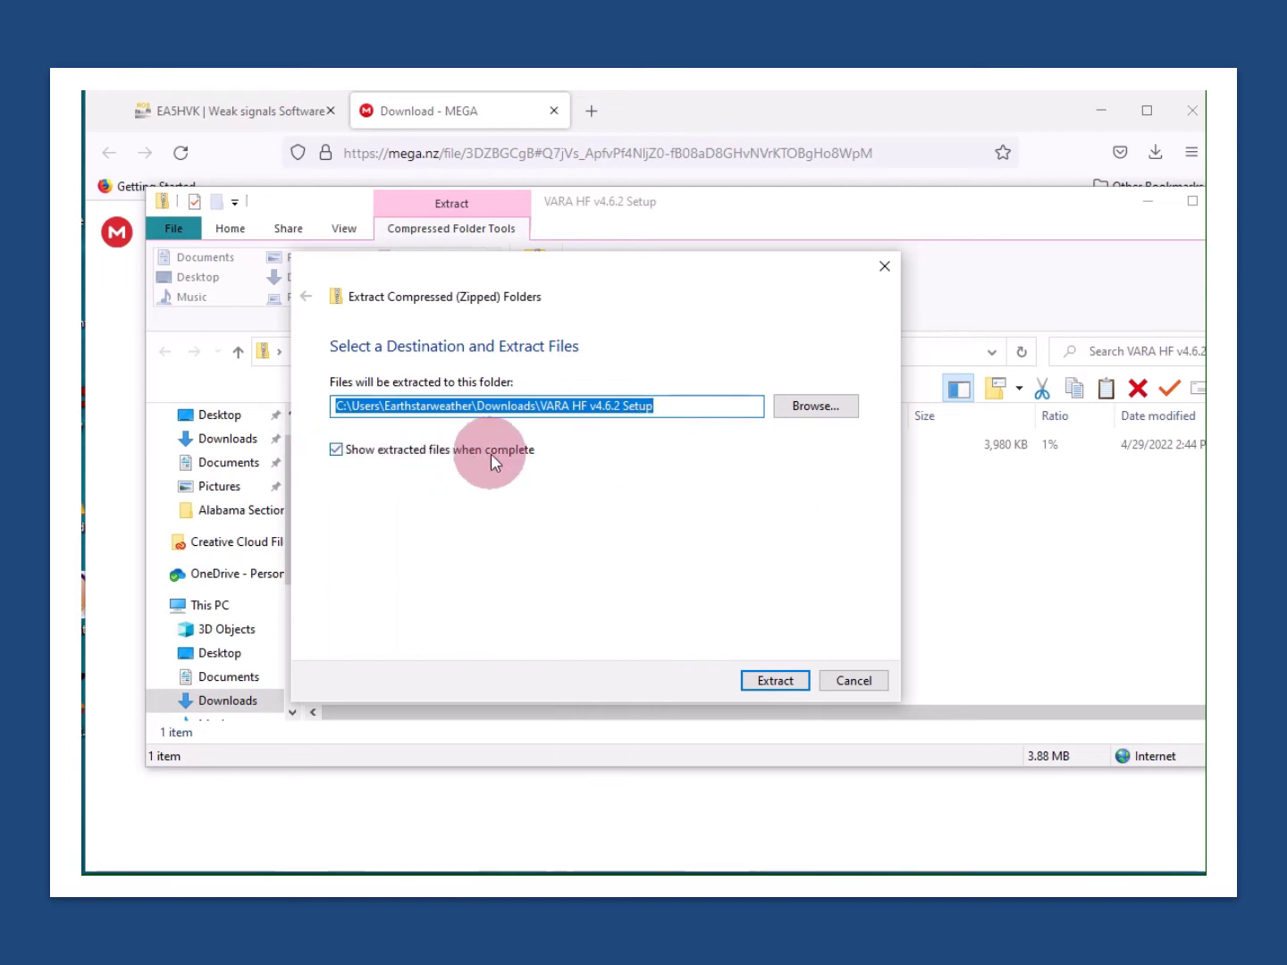
pyautogui.click(788, 680)
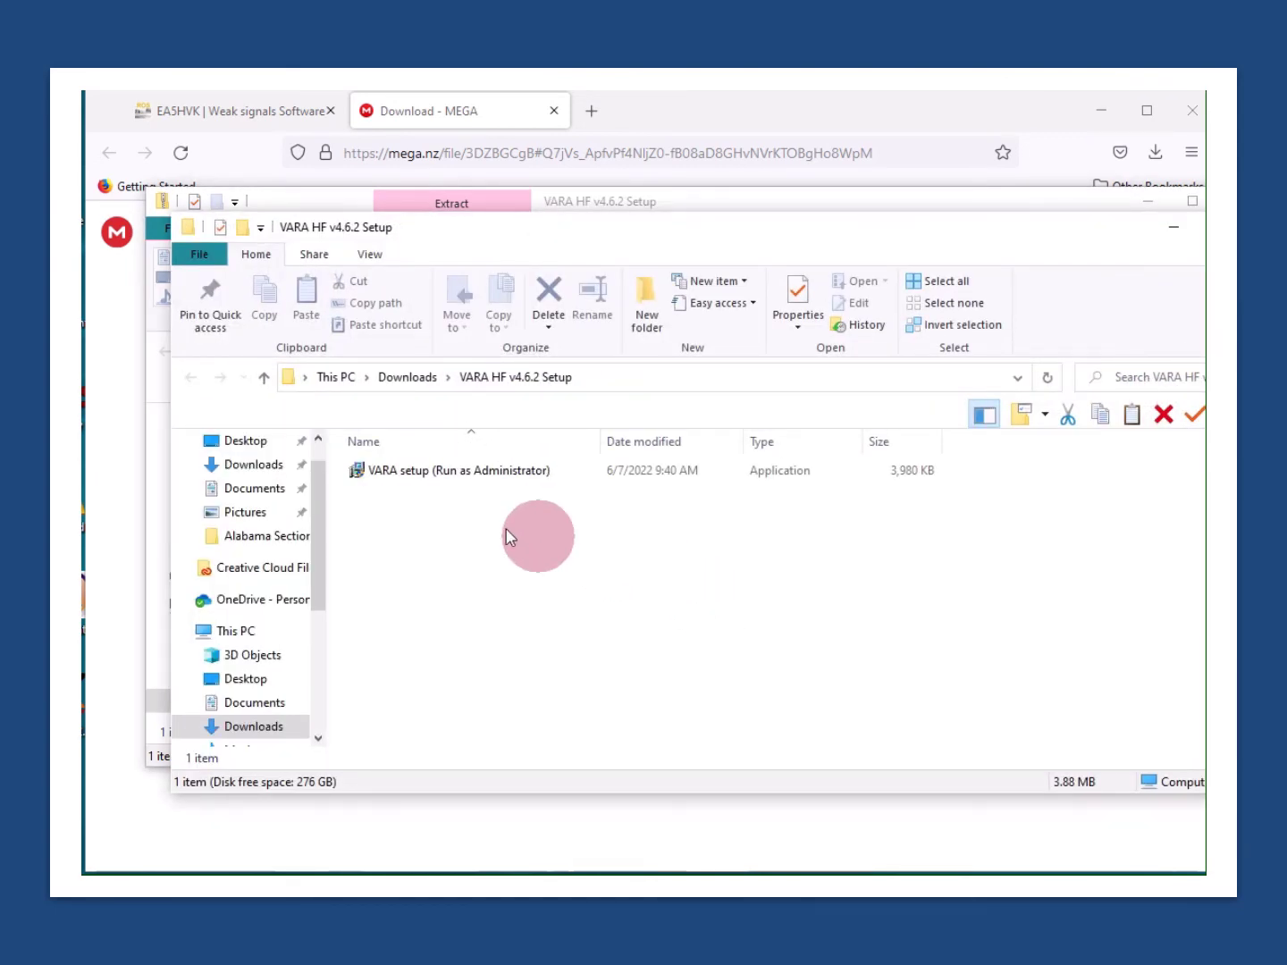
# Step: Run the extracted VARA setup application, overriding the SmartScreen block and granting it administrator permission
pyautogui.click(393, 469)
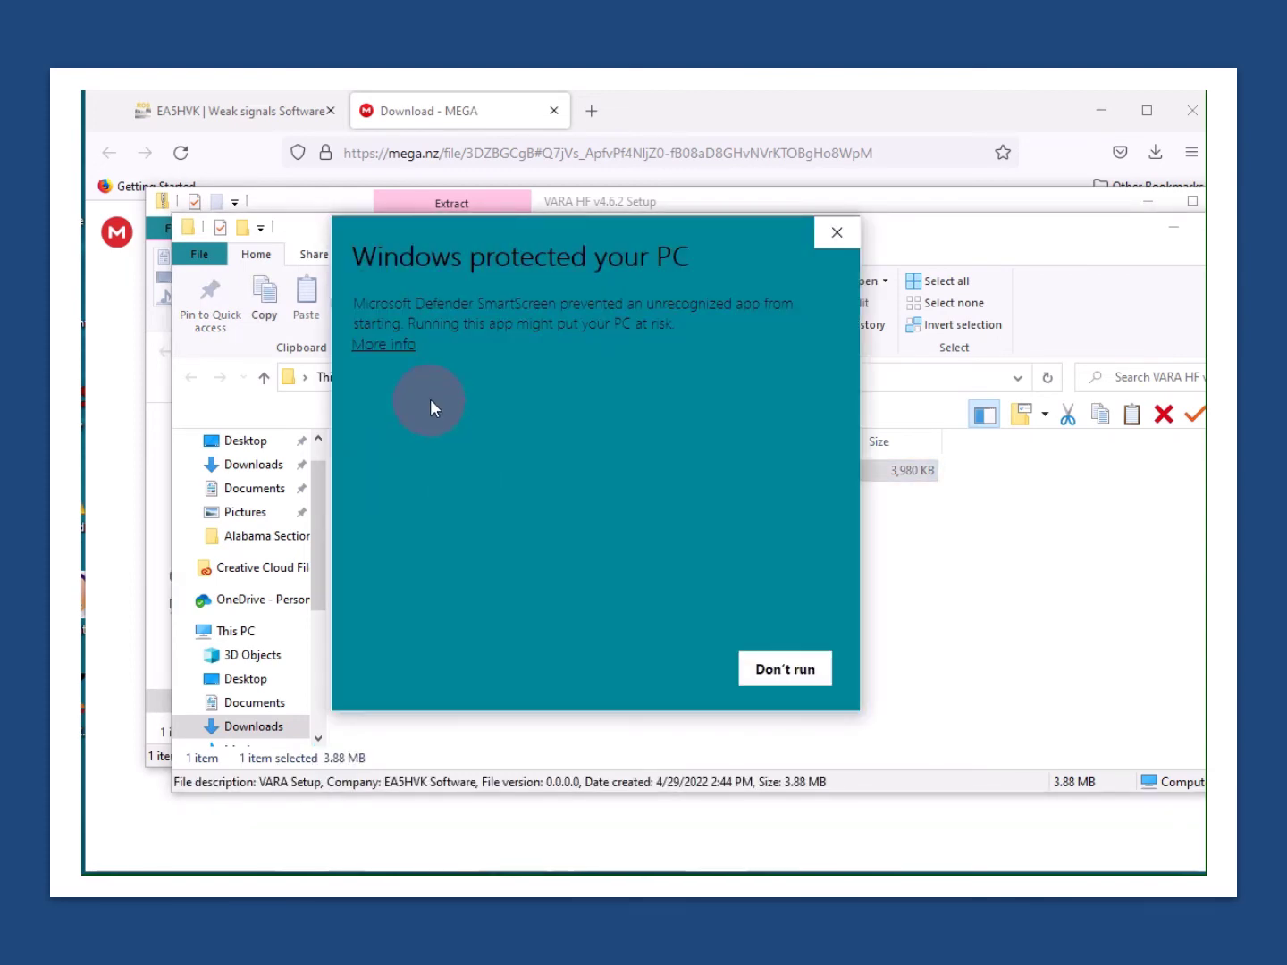
pyautogui.click(385, 349)
pyautogui.click(667, 670)
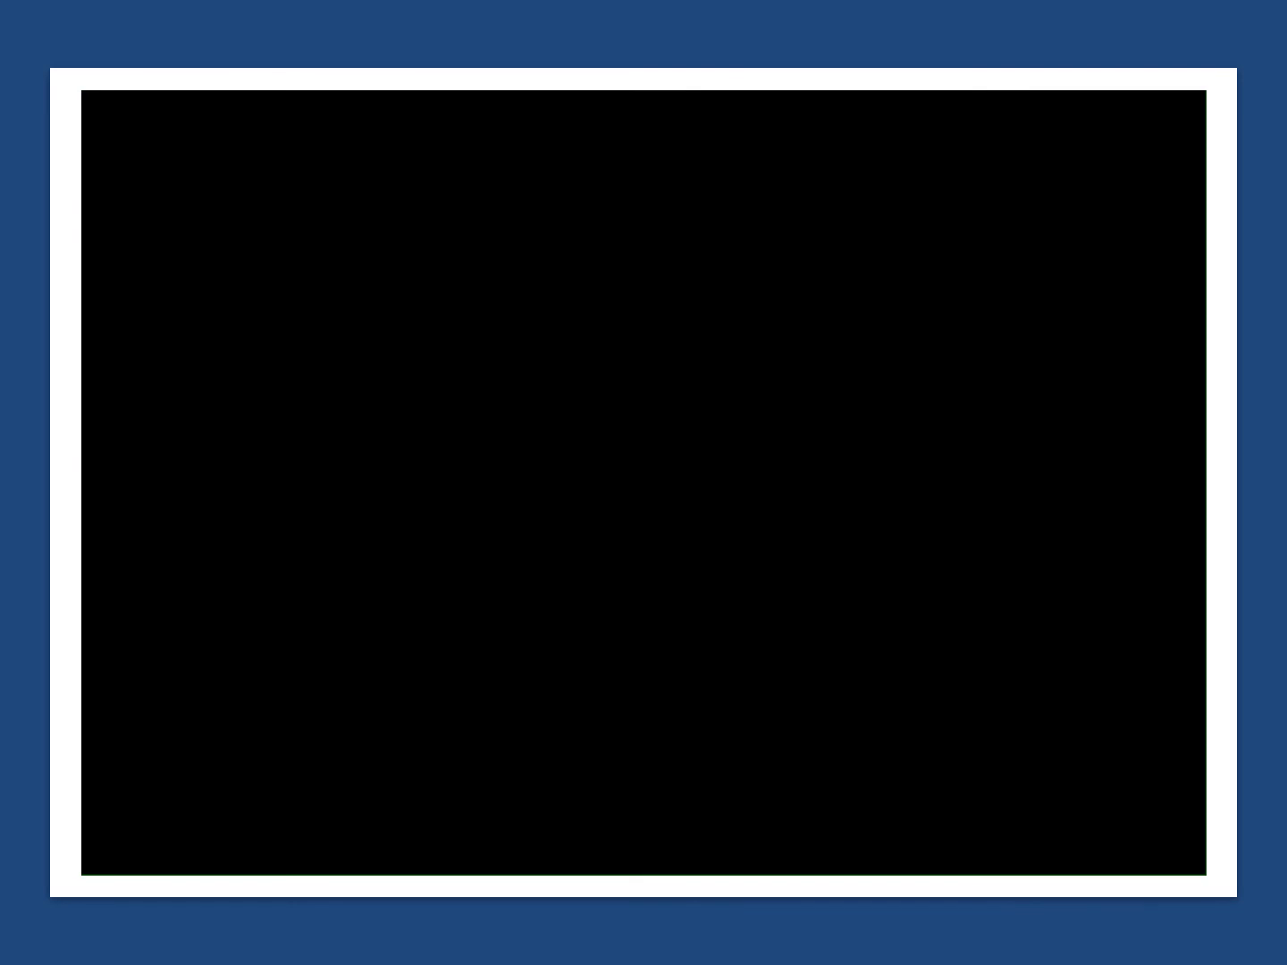
pyautogui.click(502, 624)
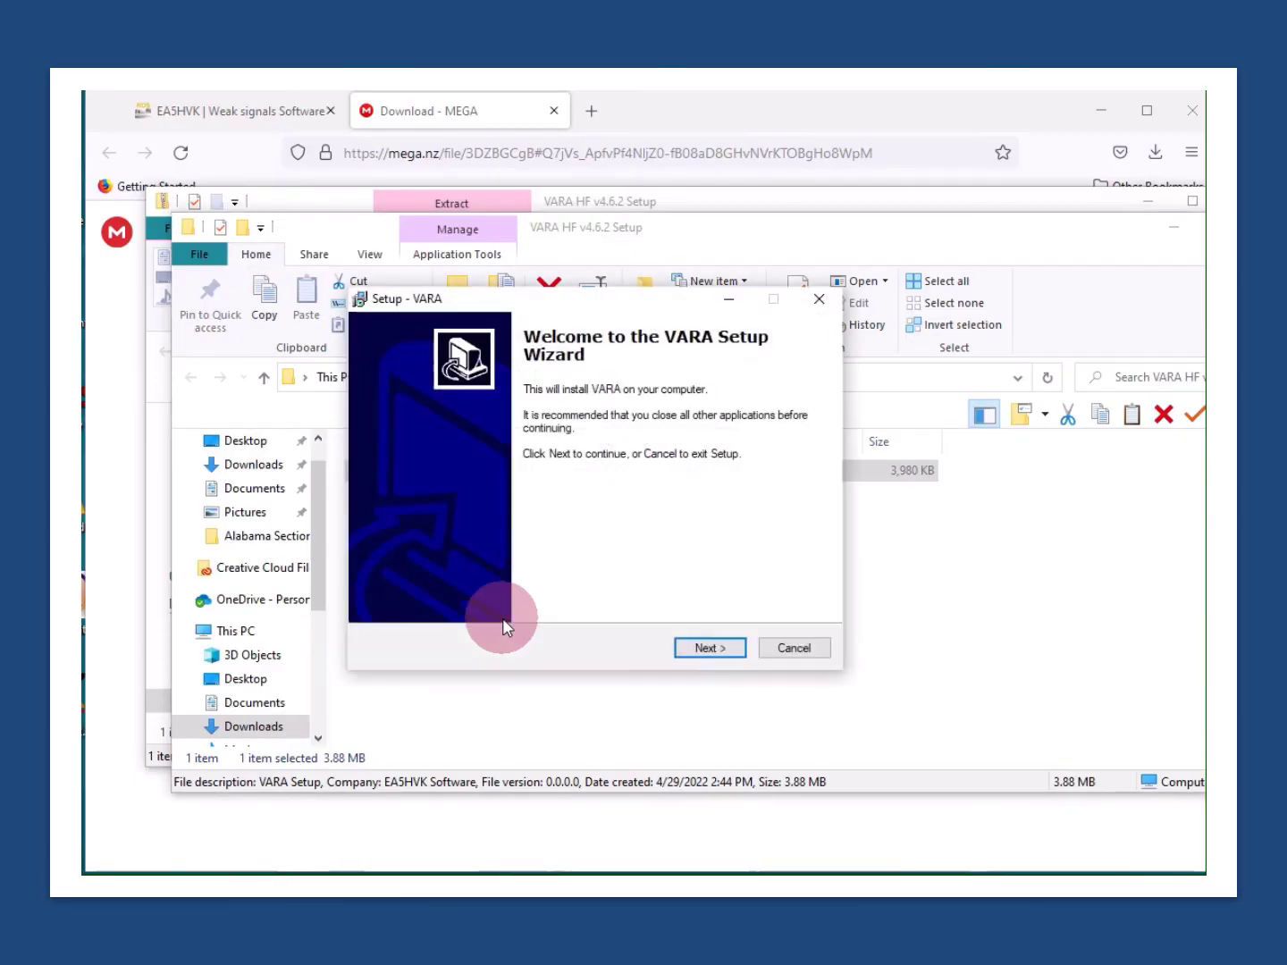
# Step: Accept the VARA license agreement and install the program to C:\VARA with a desktop icon
pyautogui.click(712, 647)
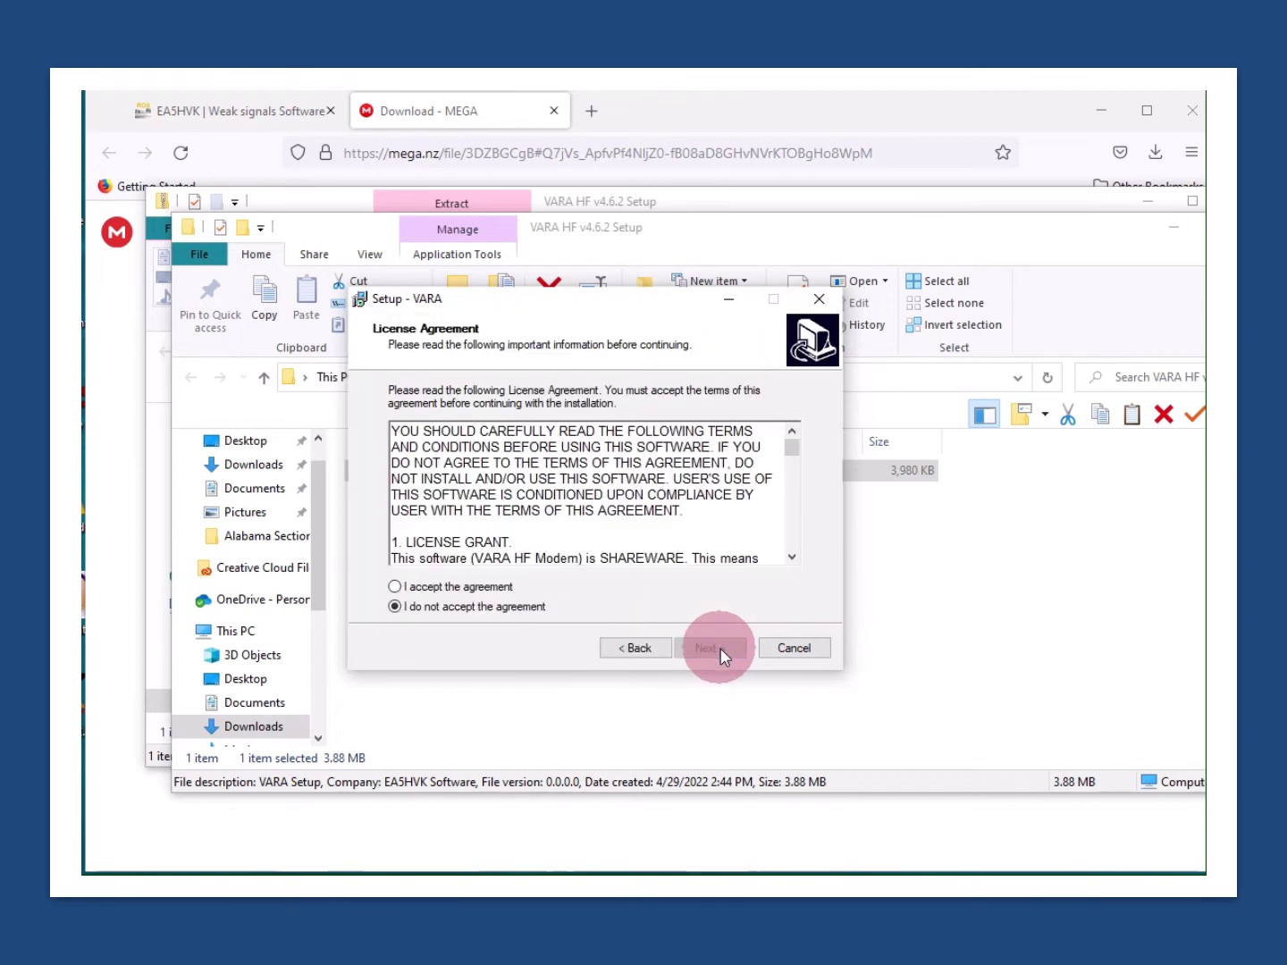
pyautogui.click(397, 587)
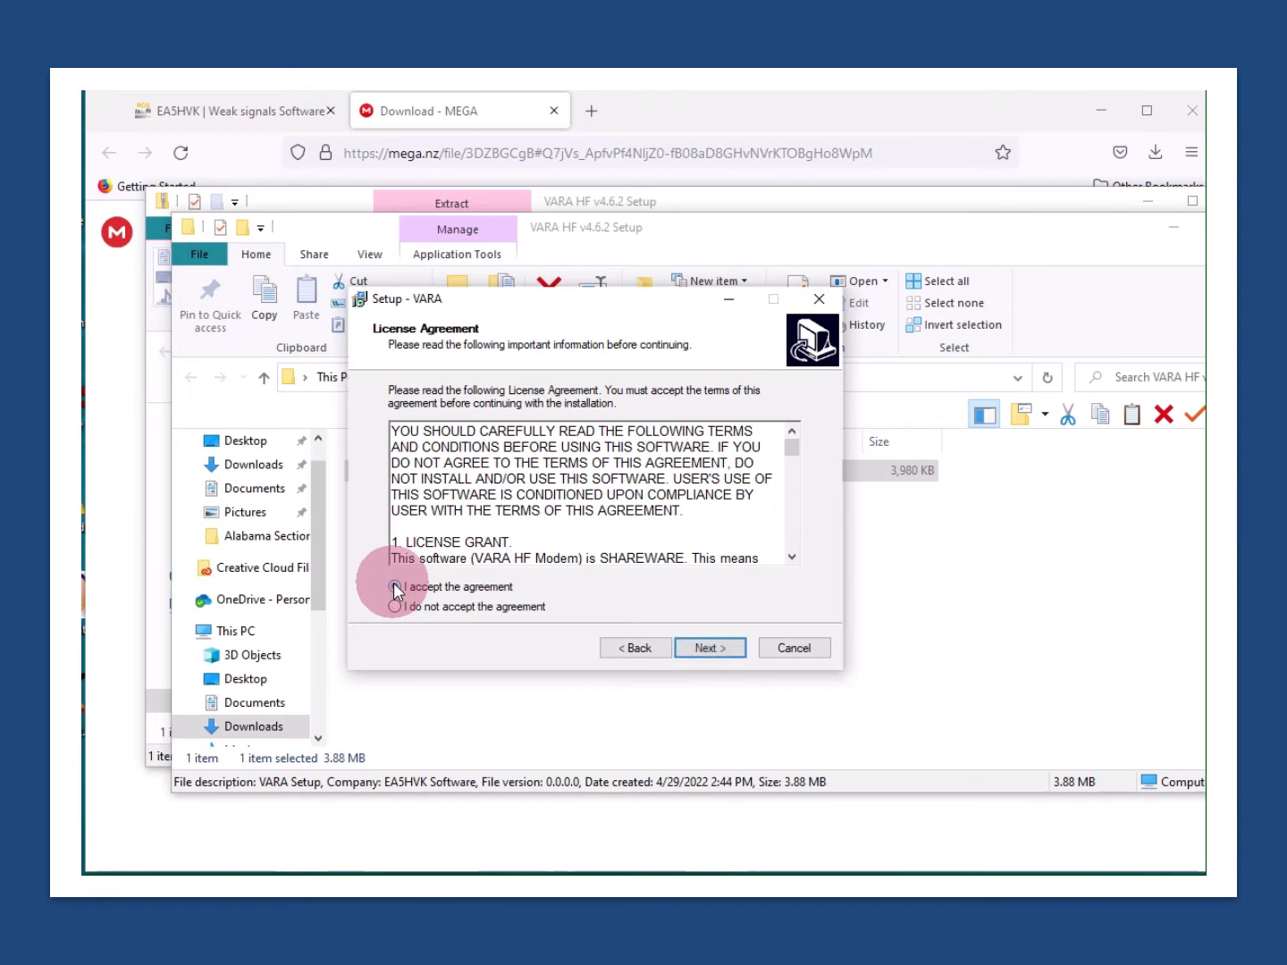
pyautogui.click(723, 645)
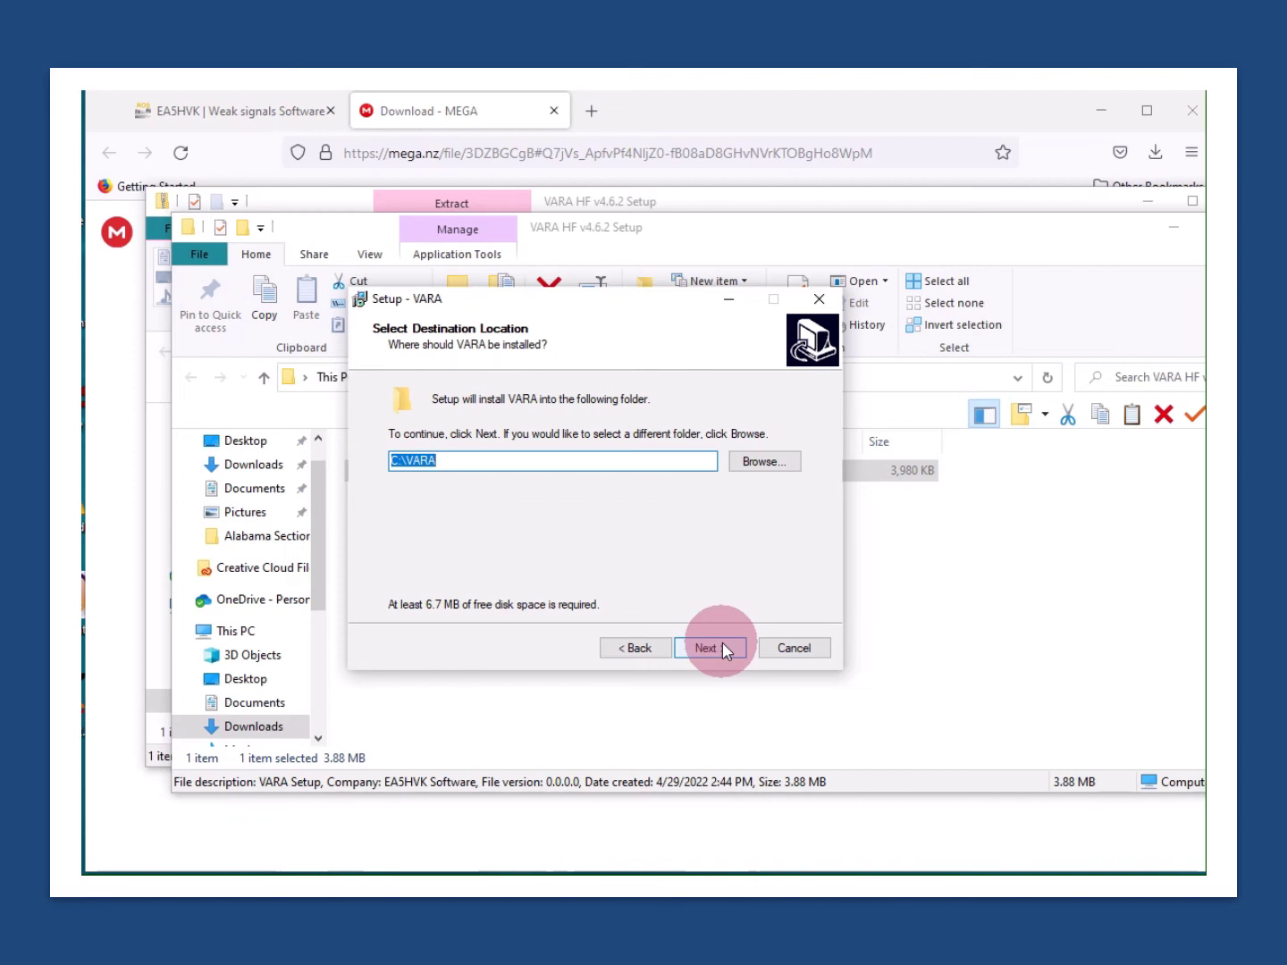
pyautogui.click(722, 644)
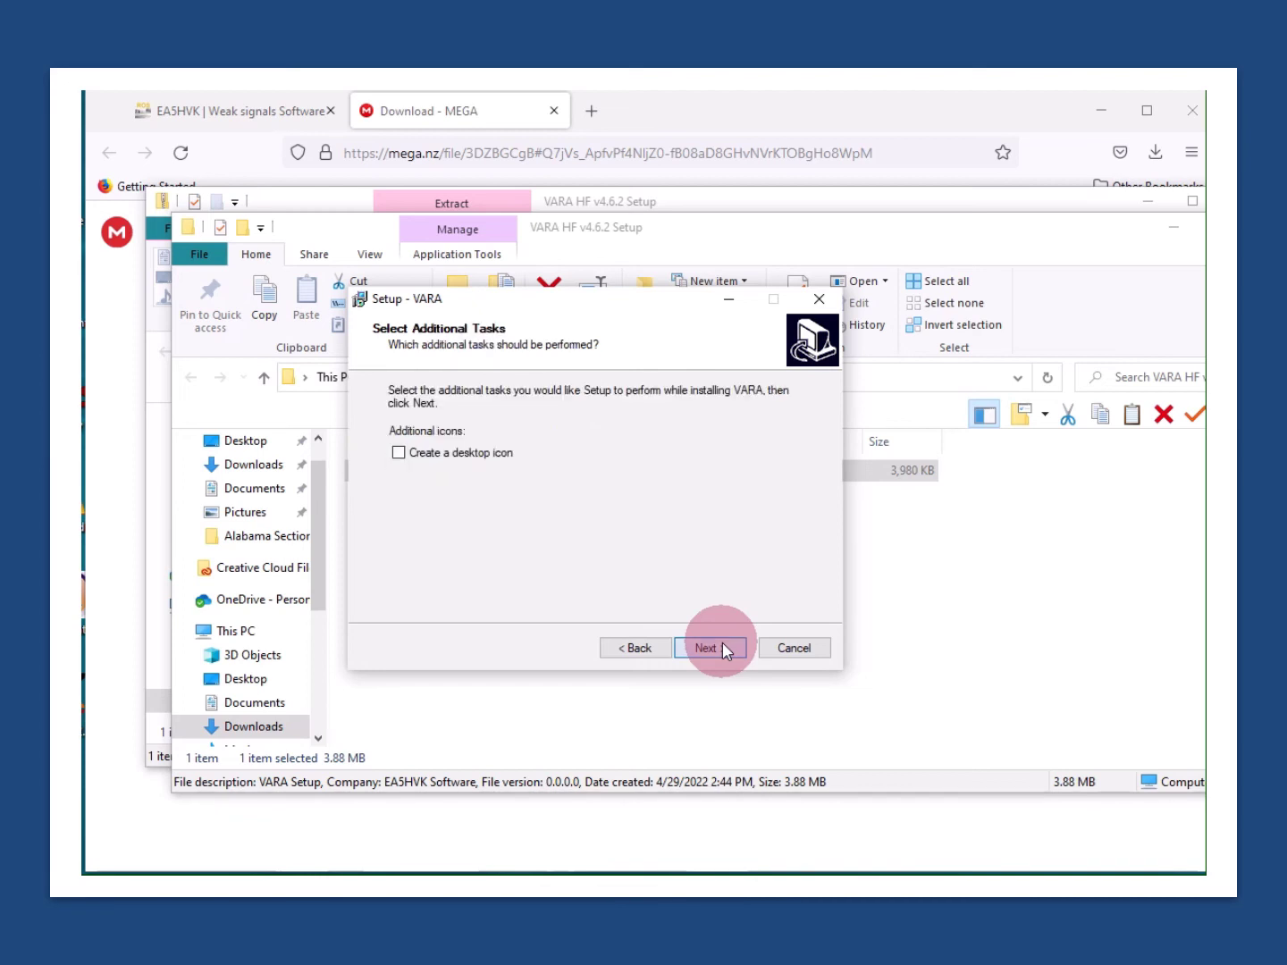
pyautogui.click(399, 452)
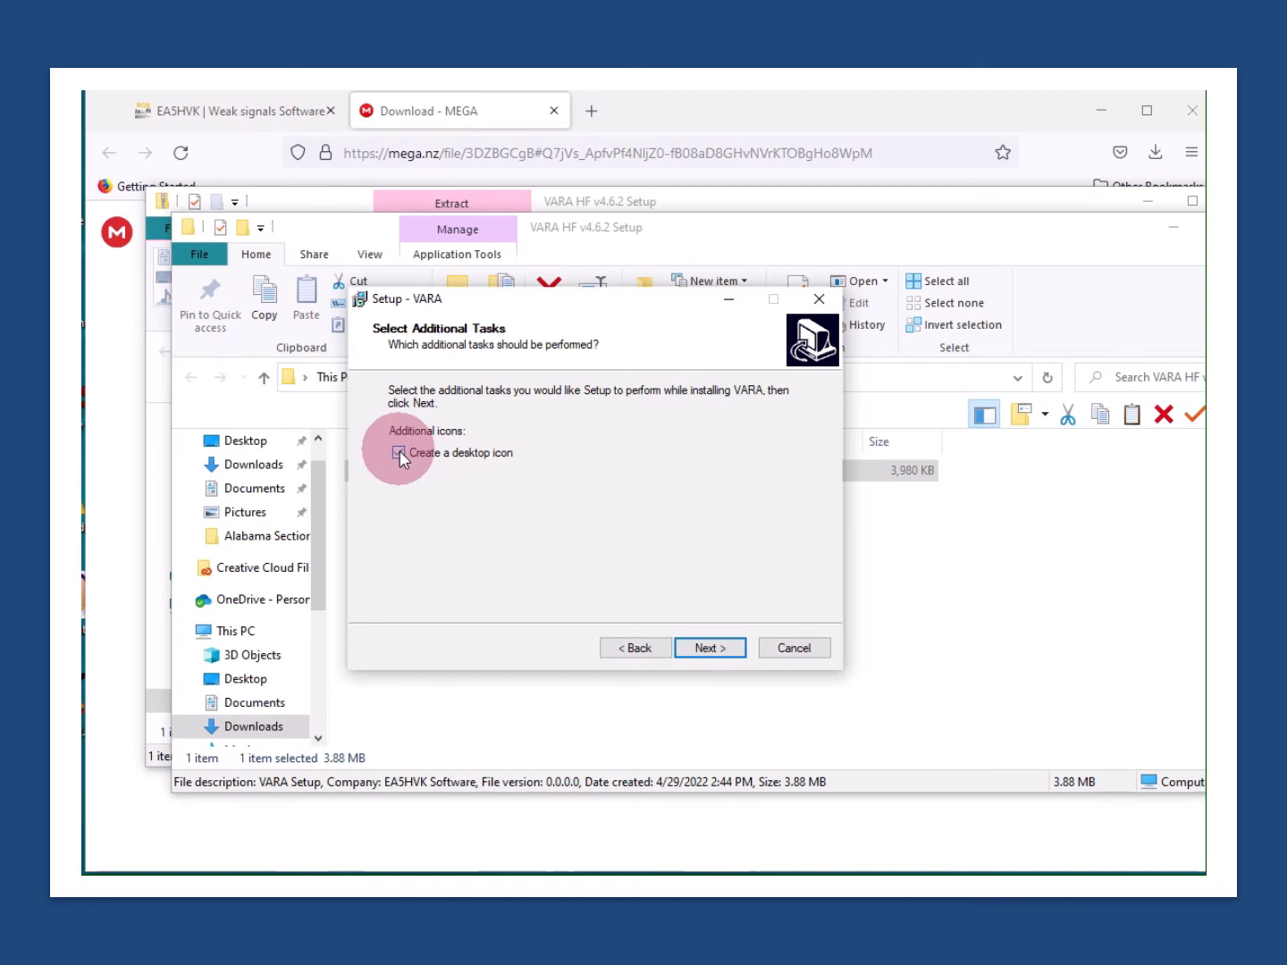
pyautogui.click(707, 648)
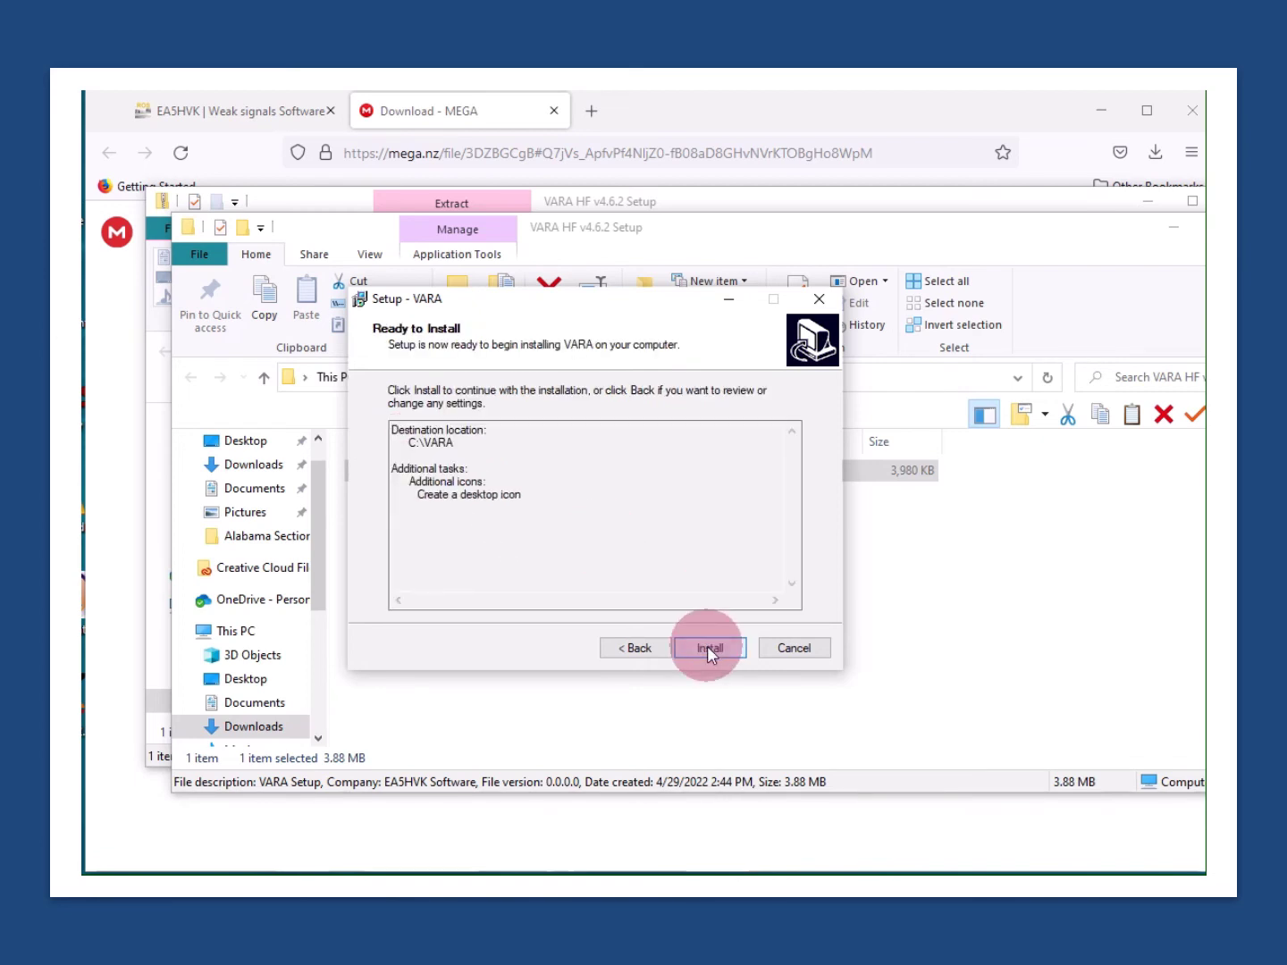
pyautogui.click(706, 647)
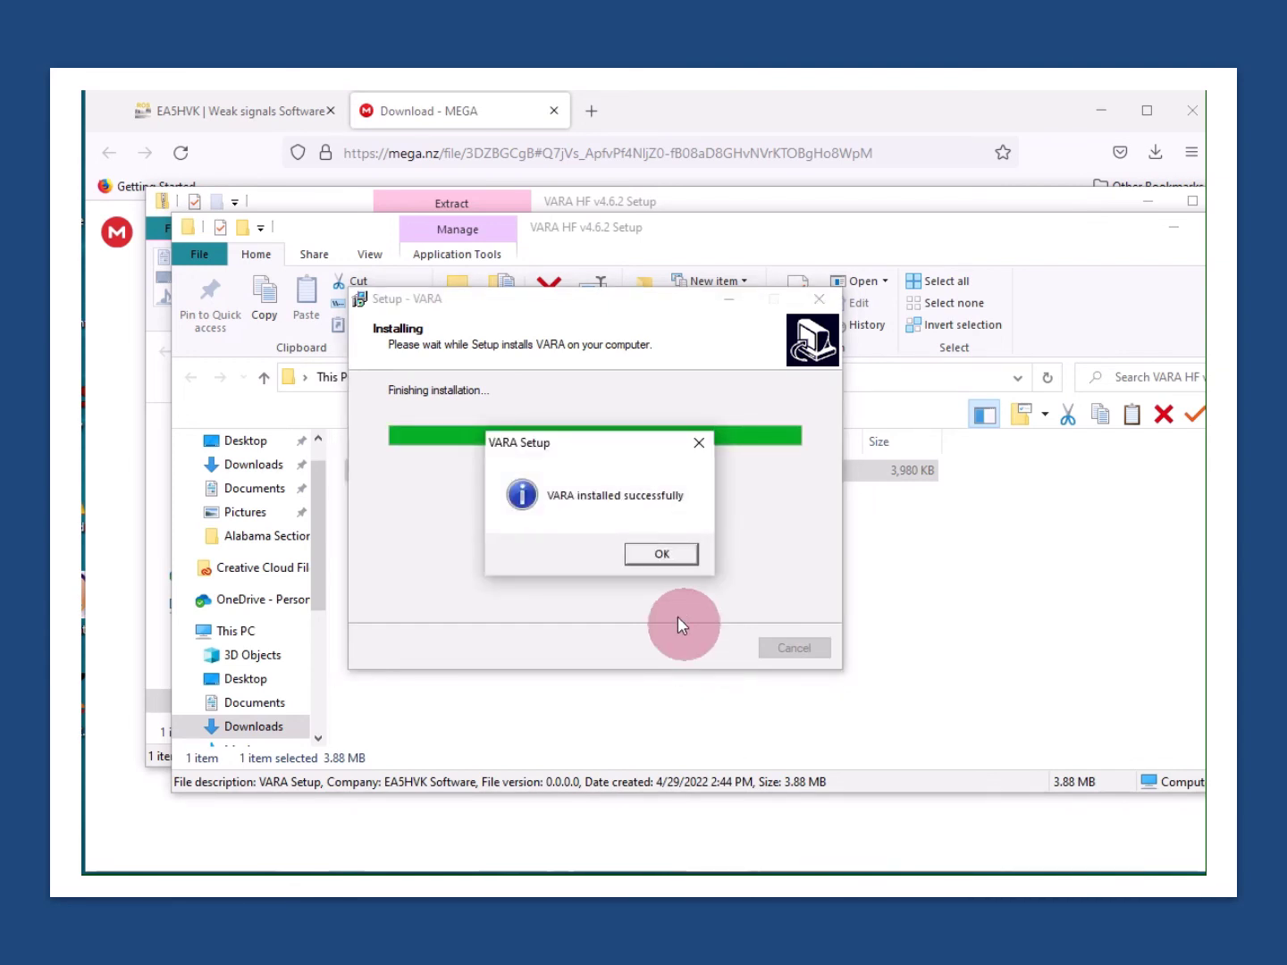
# Step: Finish the VARA setup with the program launching, and allow VARA HF Modem through the firewall on private networks
pyautogui.click(658, 554)
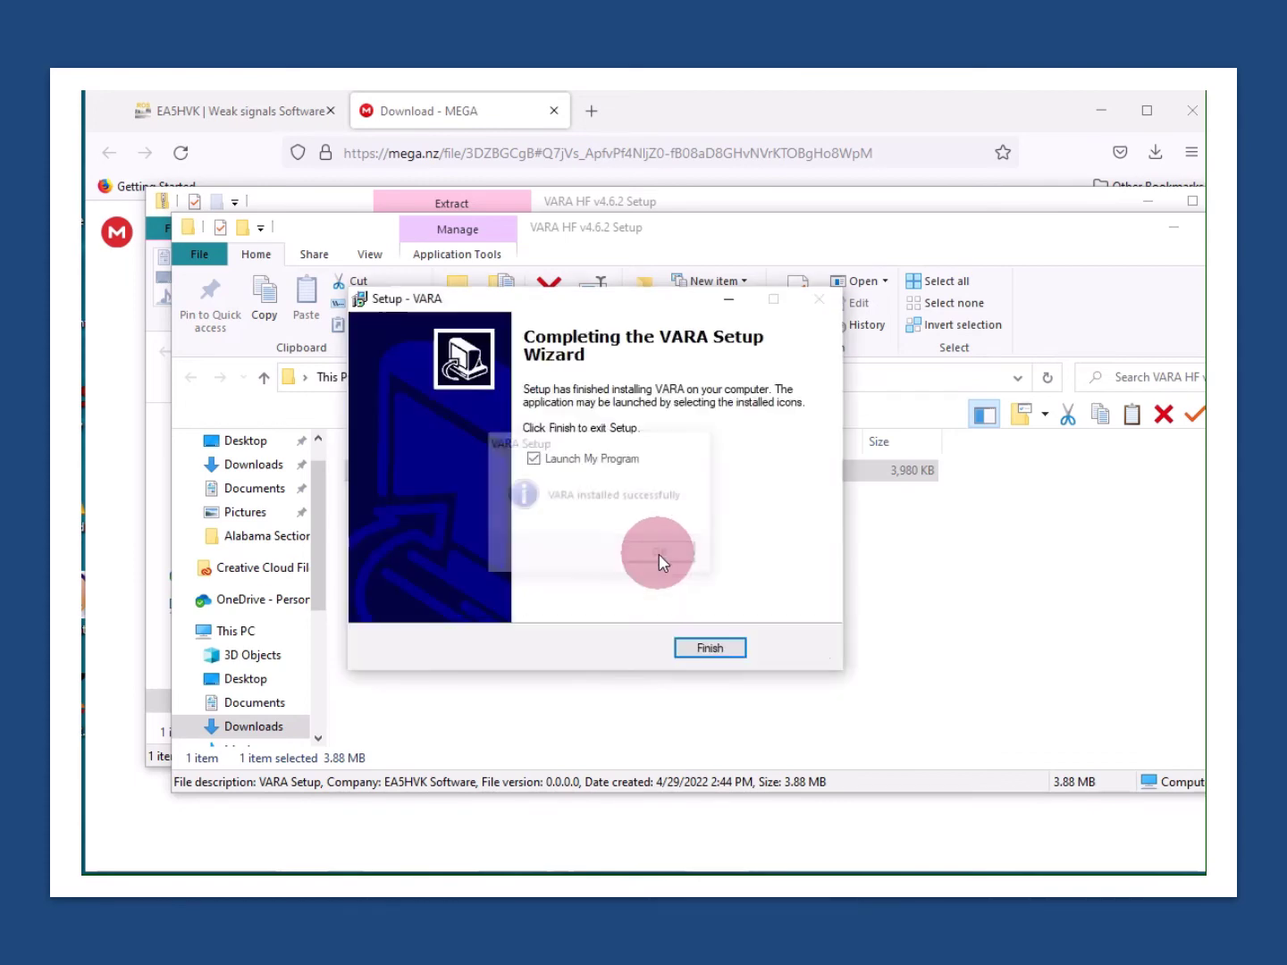
pyautogui.click(709, 649)
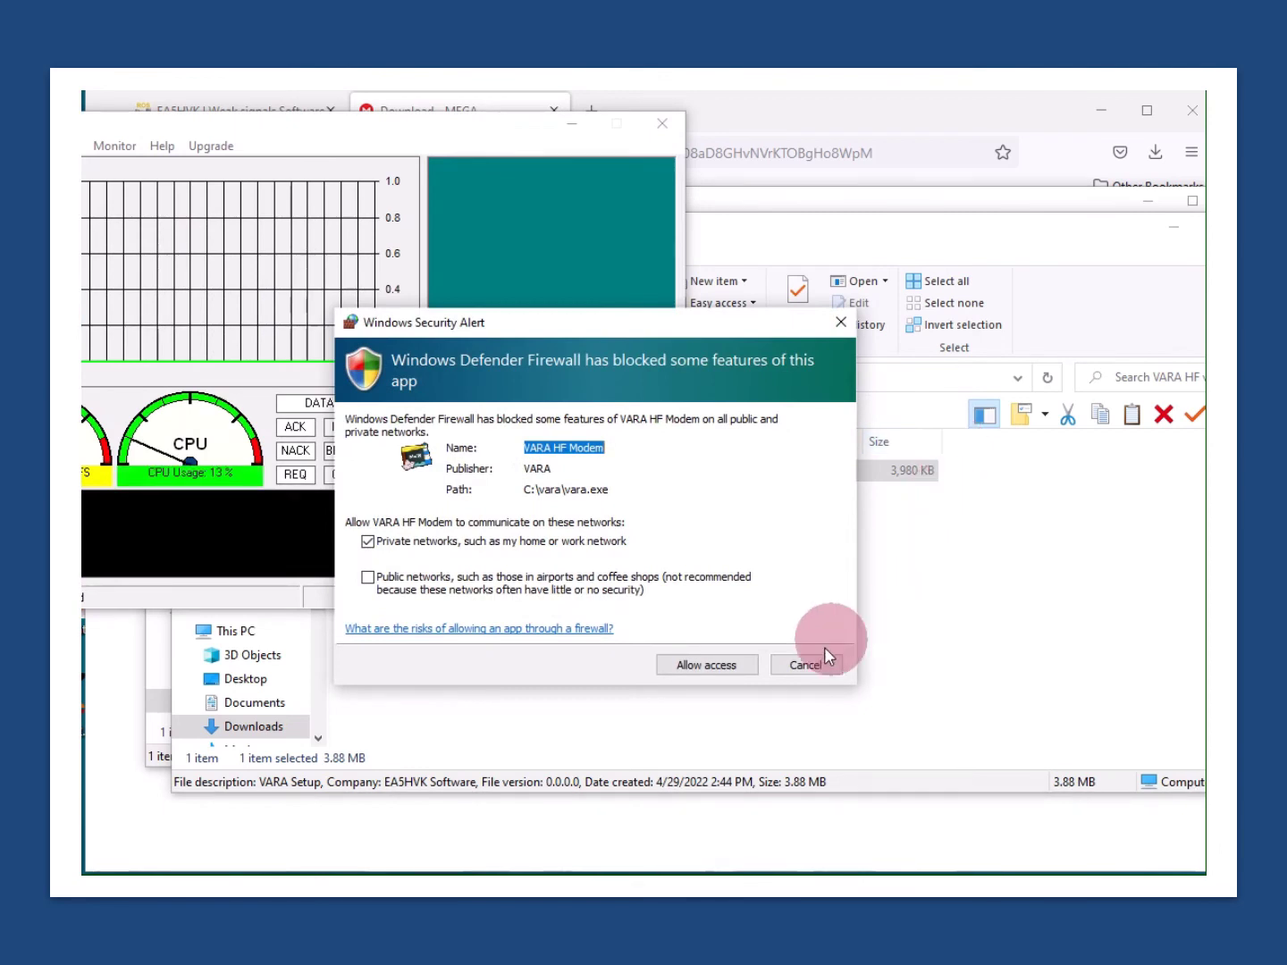
pyautogui.click(713, 672)
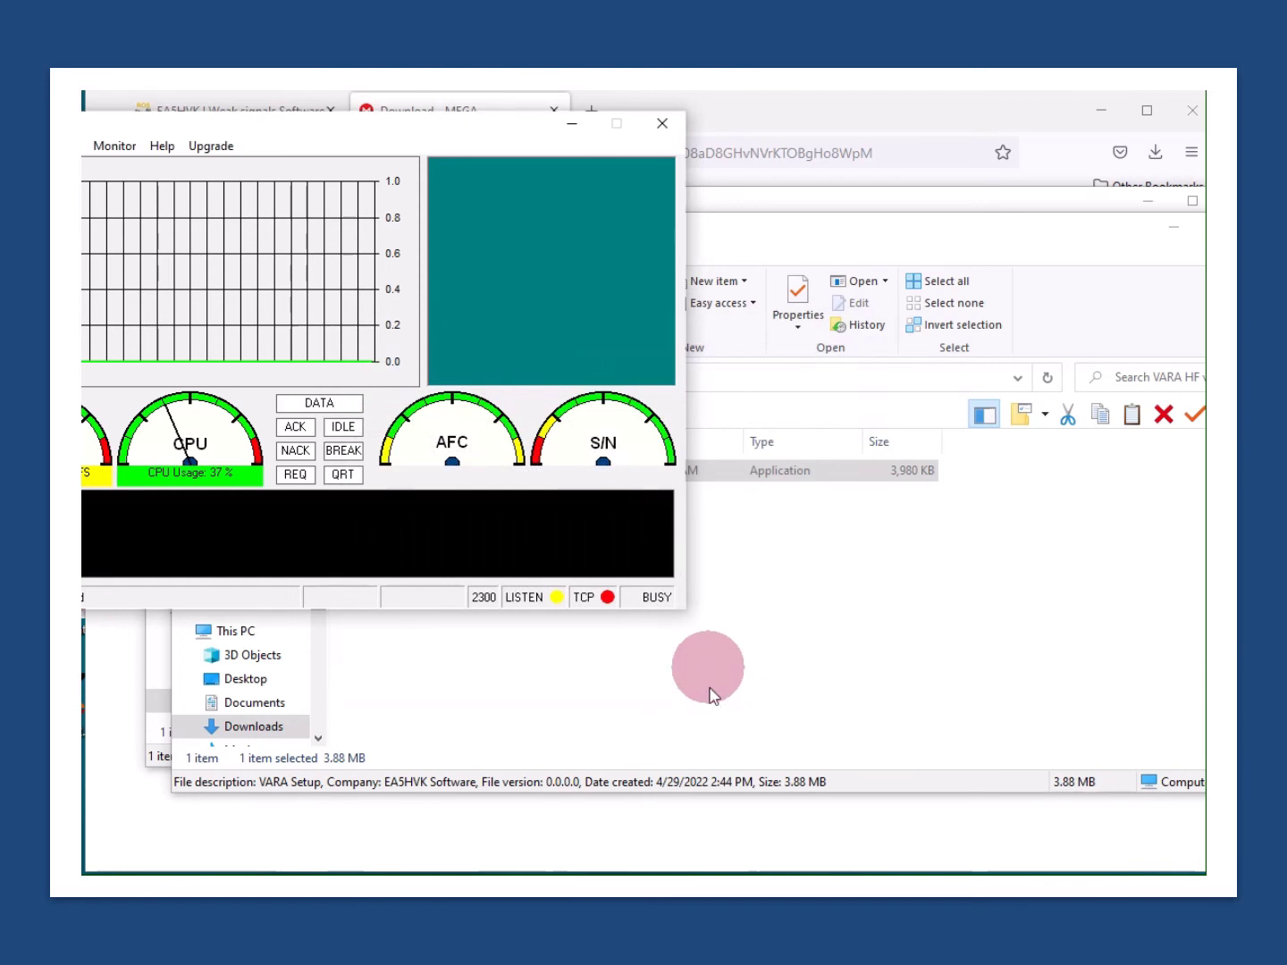
# Step: Bring the VARA HF window fully into view, then close it along with both setup folder windows and the browser
pyautogui.moveTo(468, 128); pyautogui.dragTo(712, 183)
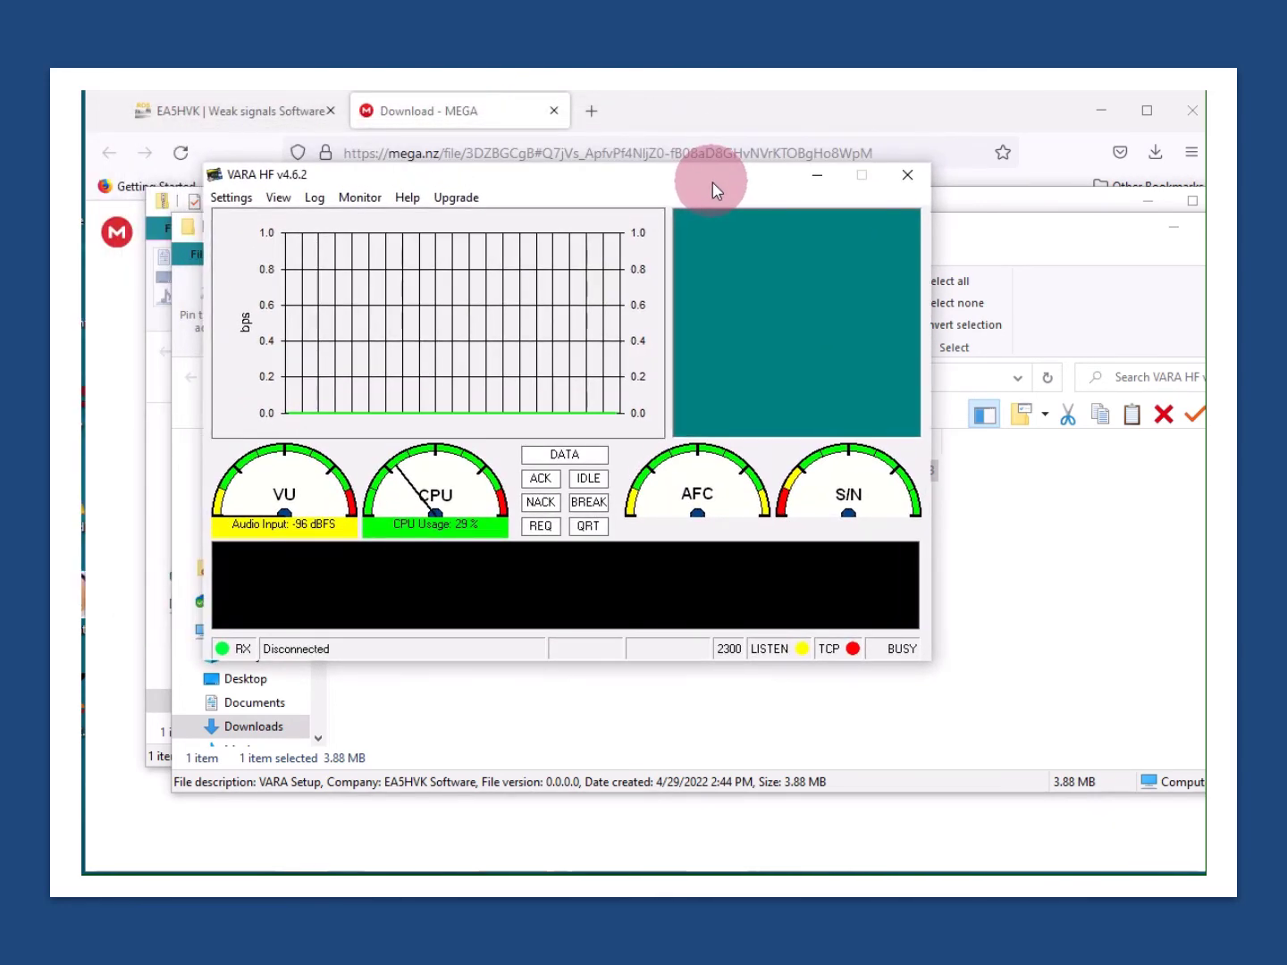
pyautogui.click(906, 177)
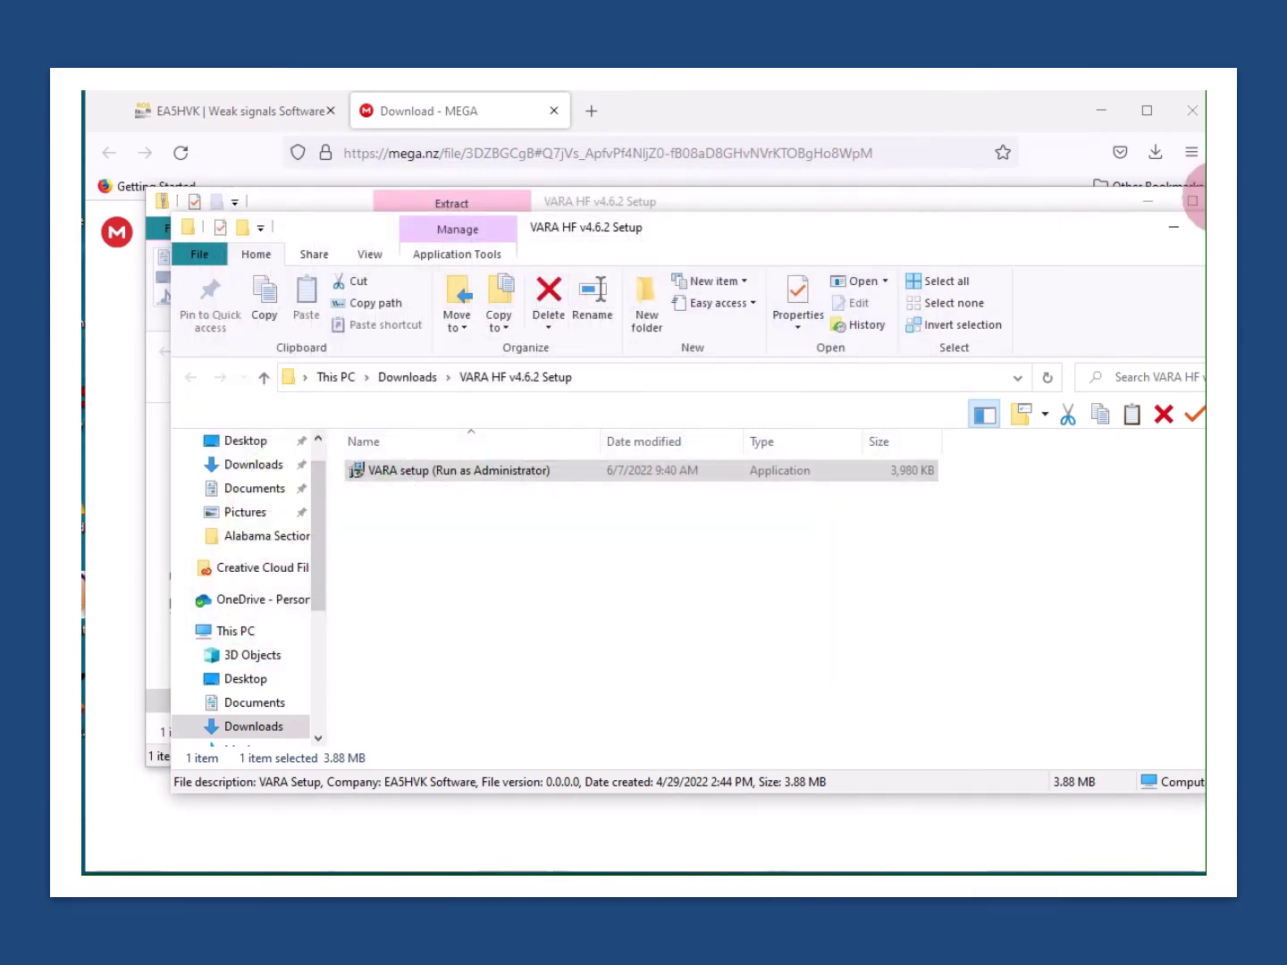
pyautogui.click(1262, 227)
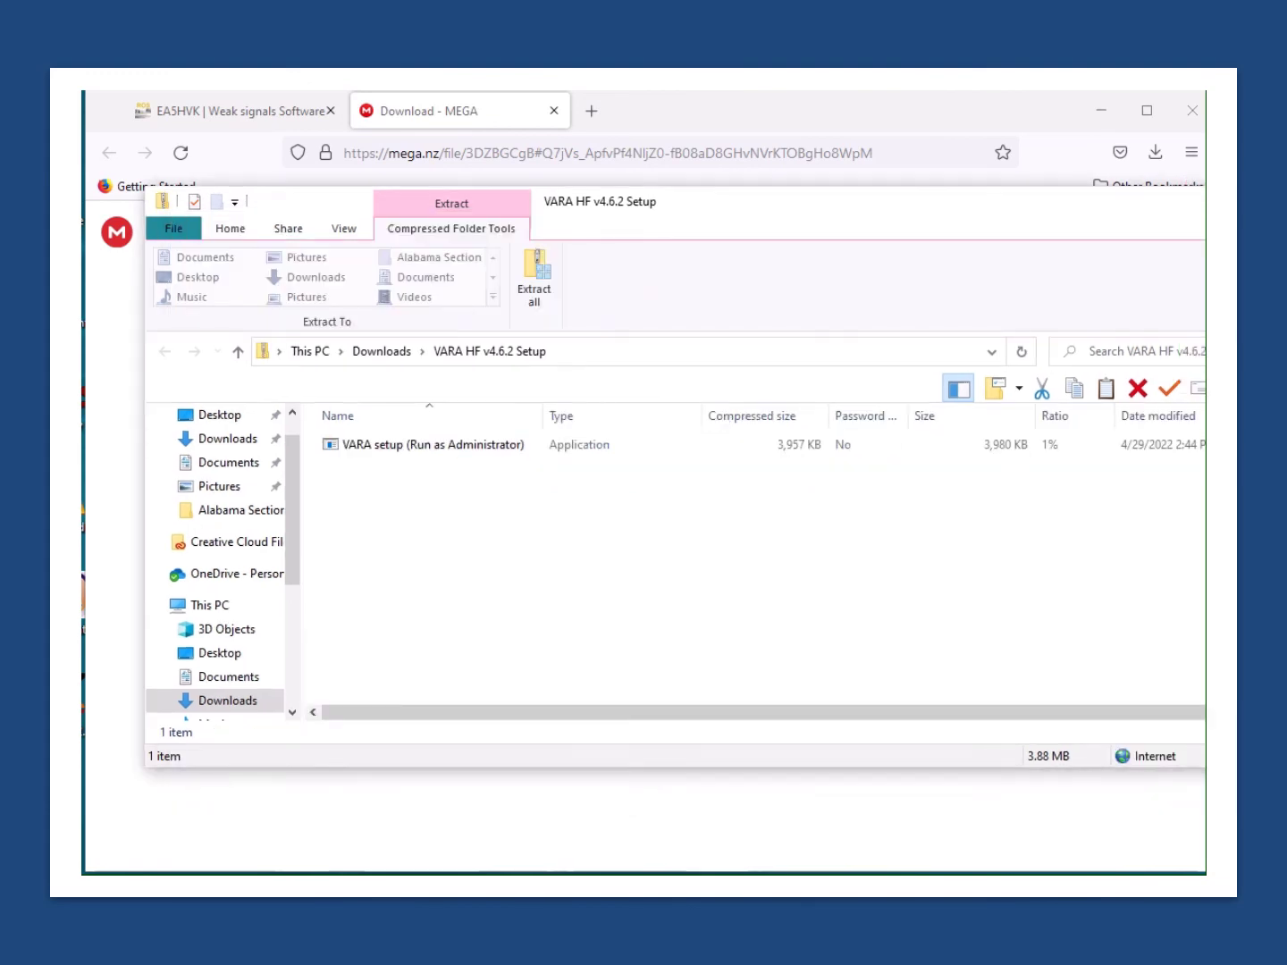
pyautogui.click(1237, 201)
pyautogui.click(1192, 111)
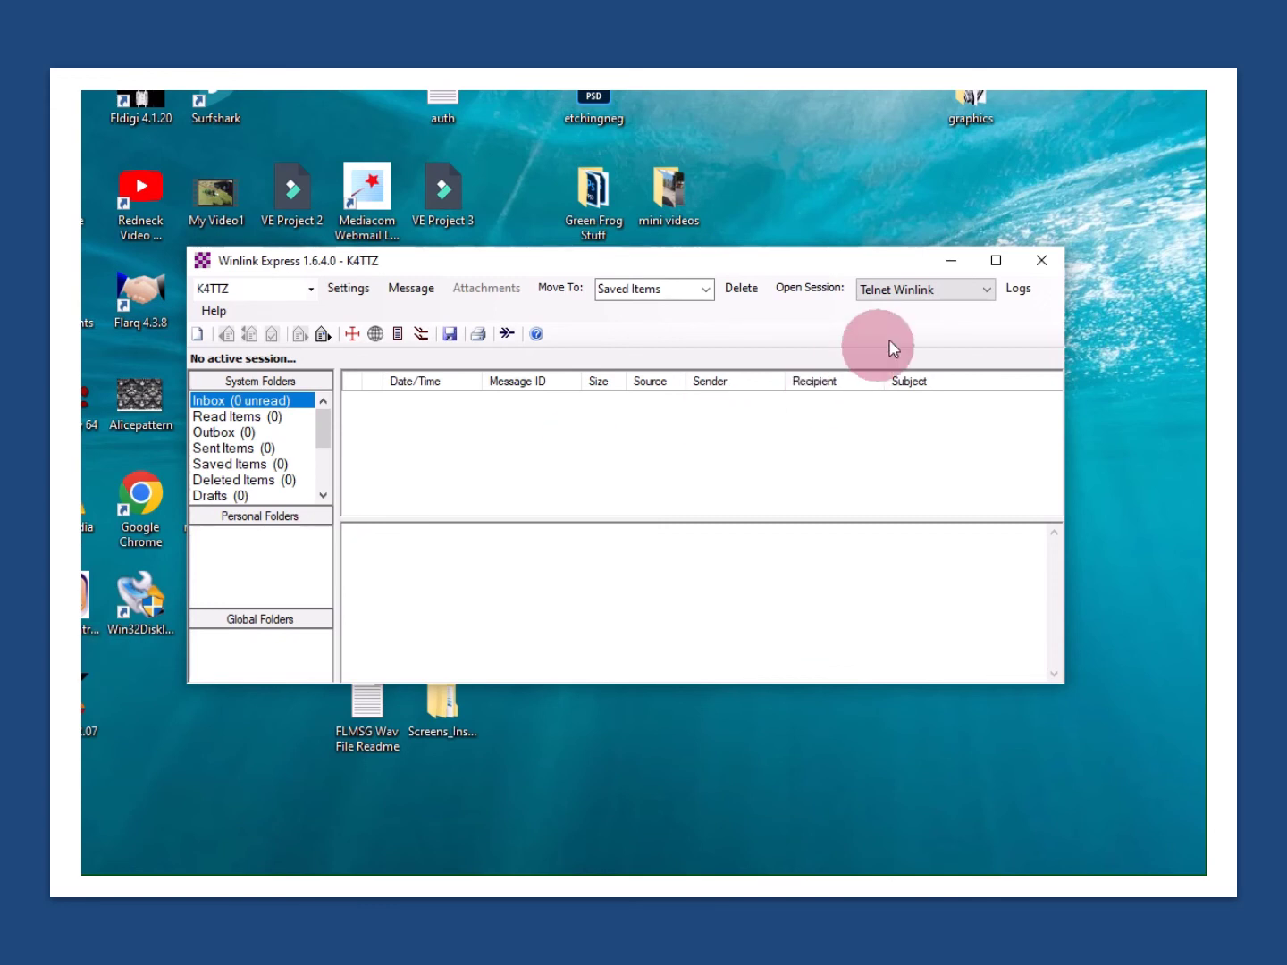
# Step: Choose Vara HF Winlink as the session type in Winlink Express and open the session
pyautogui.click(989, 297)
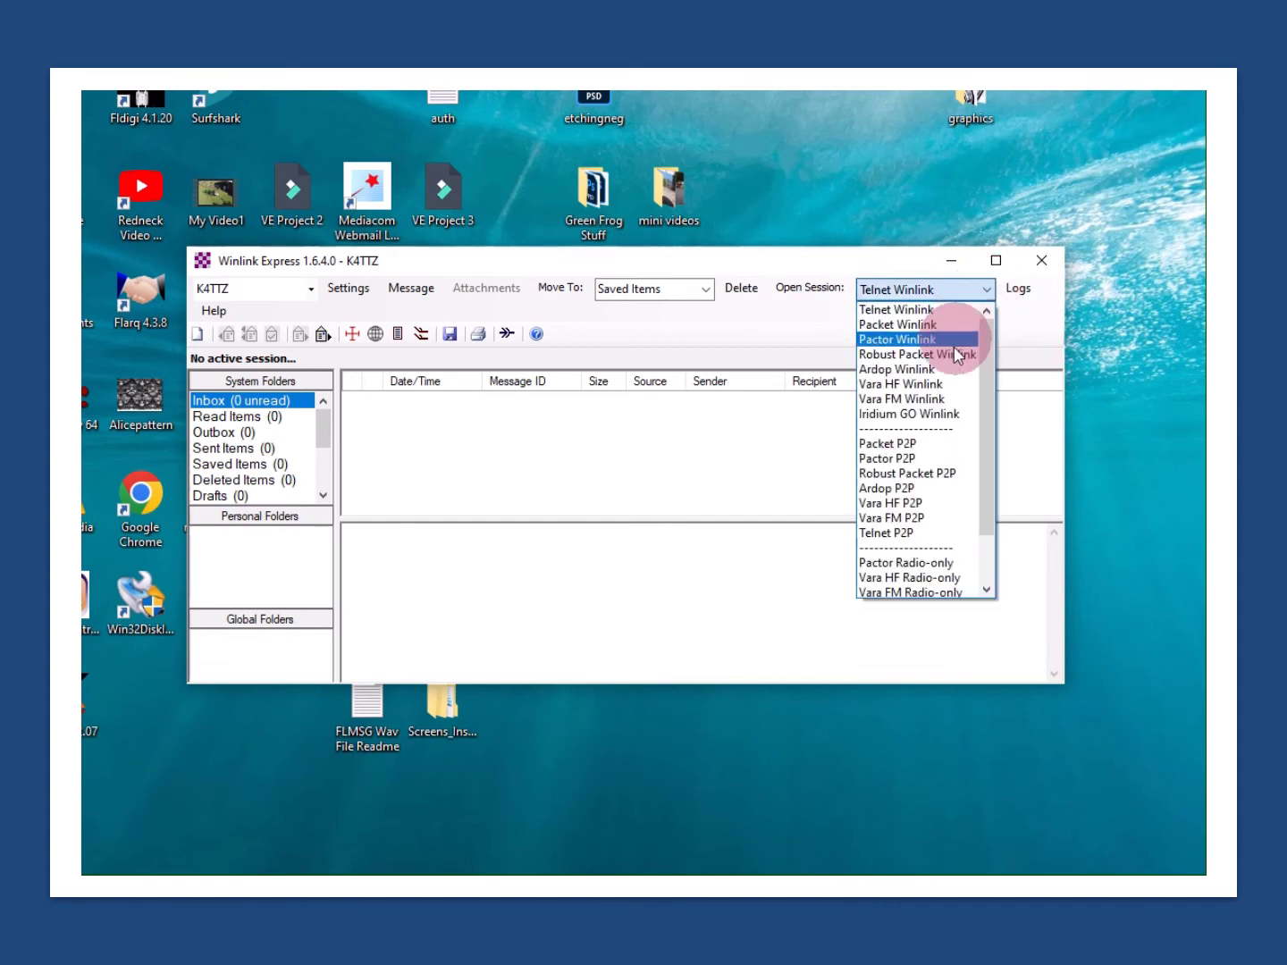
pyautogui.click(934, 384)
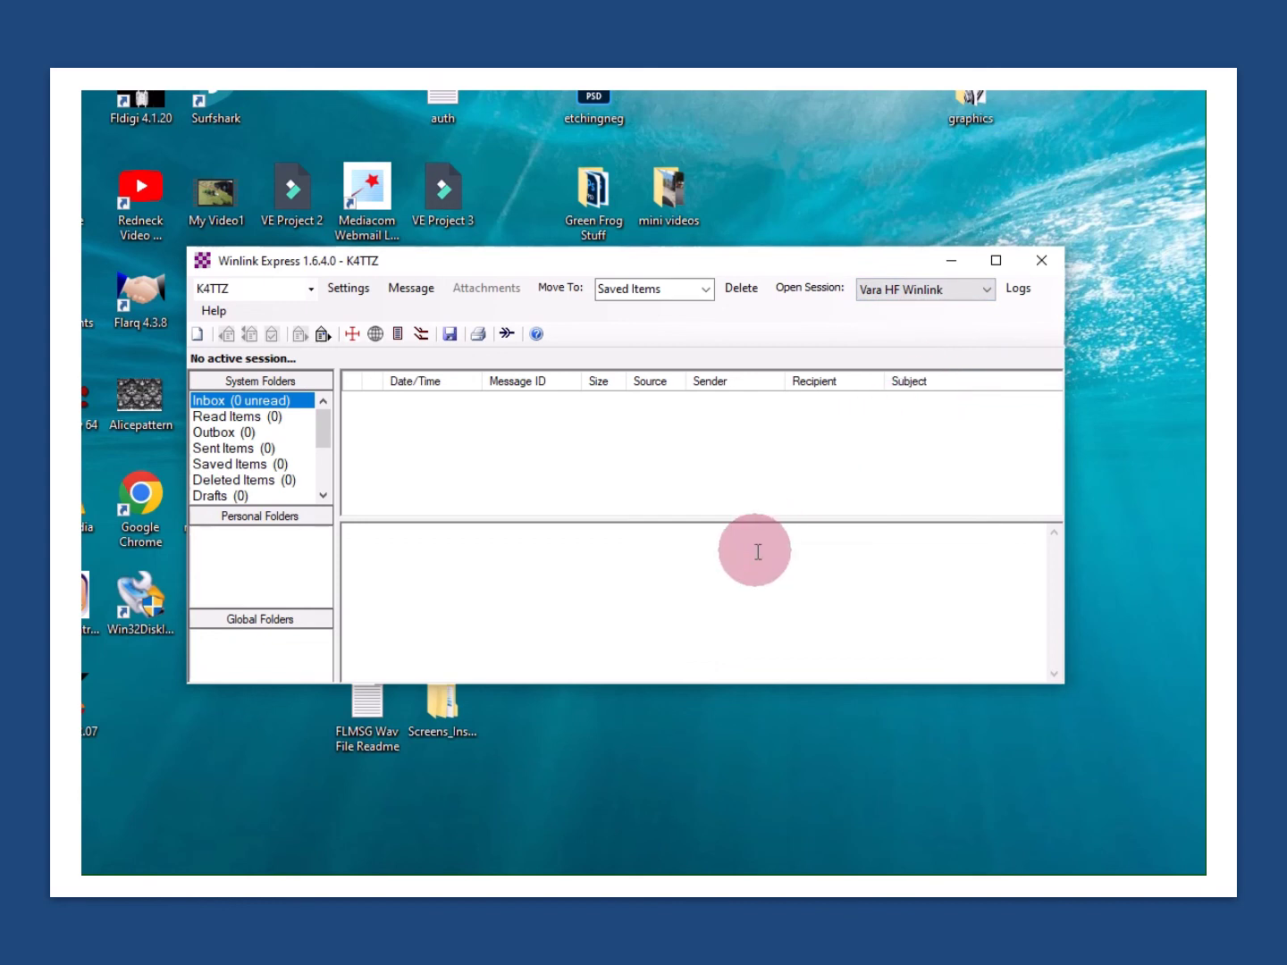
pyautogui.click(796, 290)
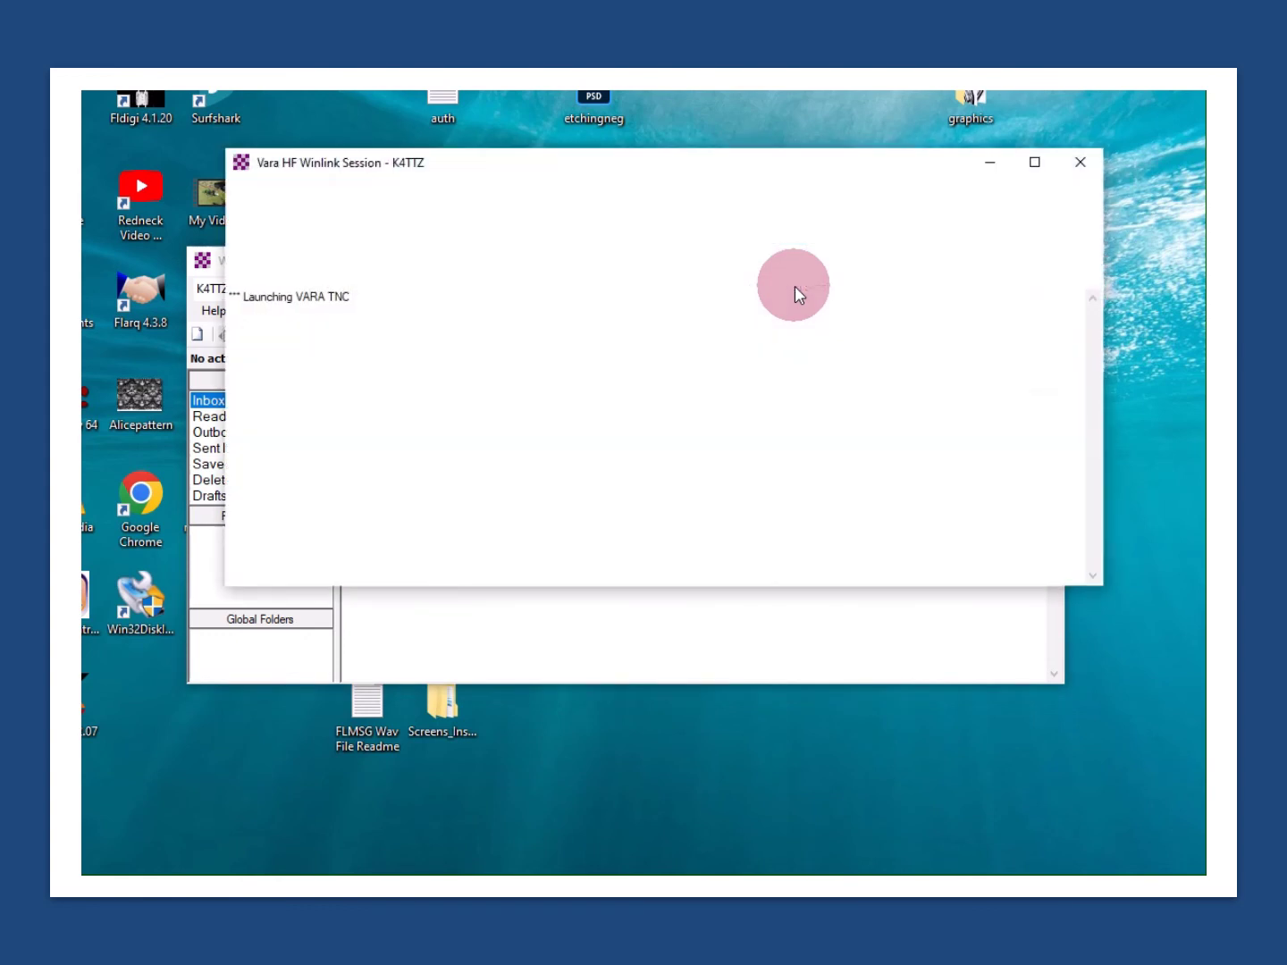